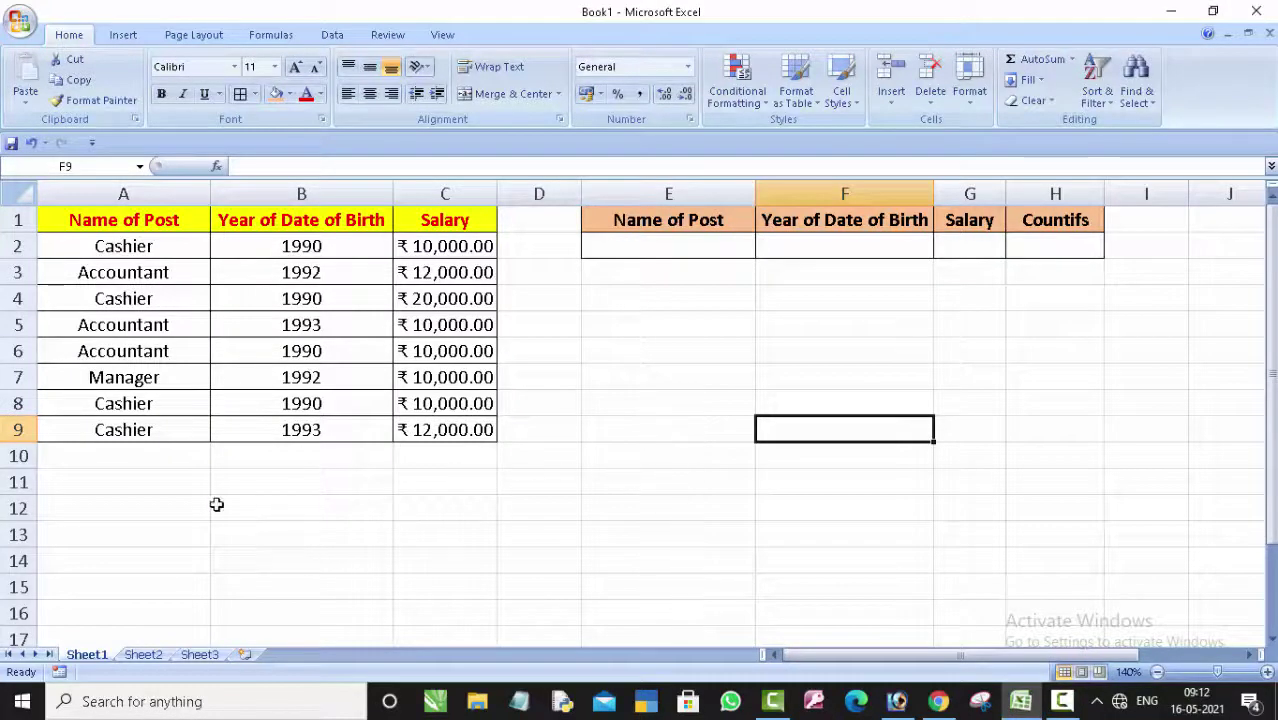
Step: Select the Name of Post, Birth Year and Salary ranges A2:A9, B2:B9 and C2:C9 to review them
left_click(216, 504)
left_click(132, 490)
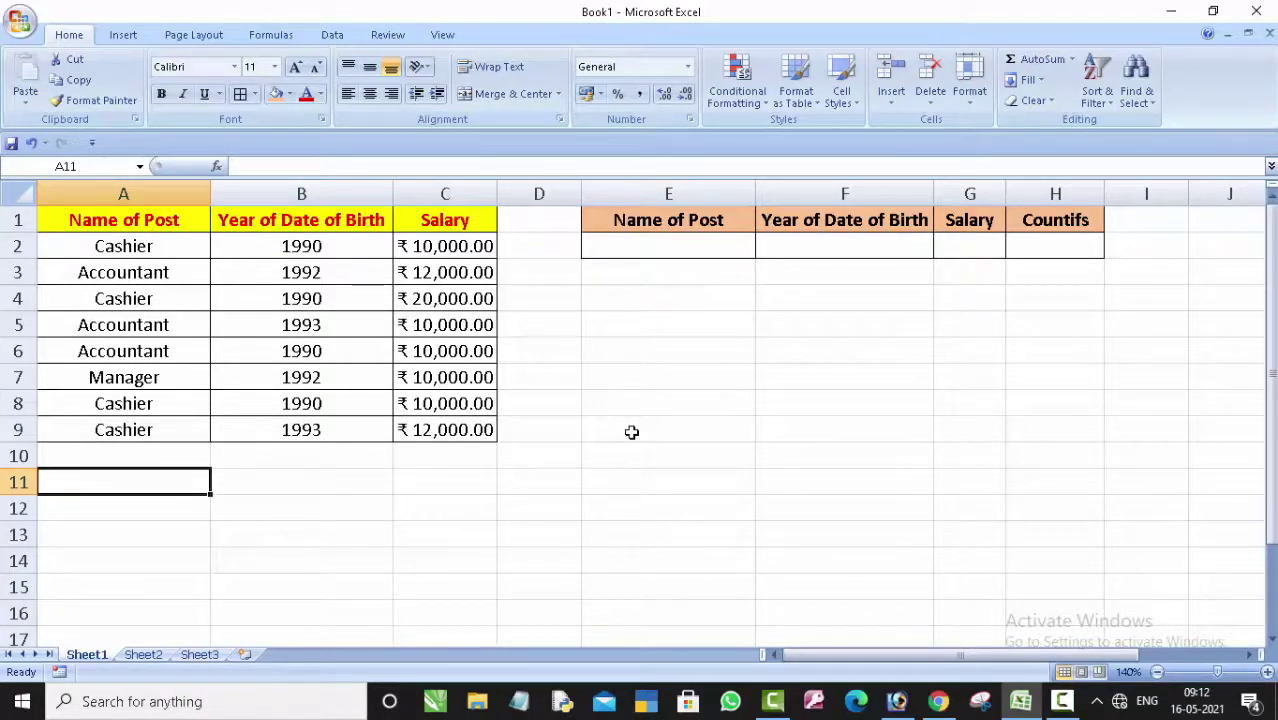
left_click(641, 415)
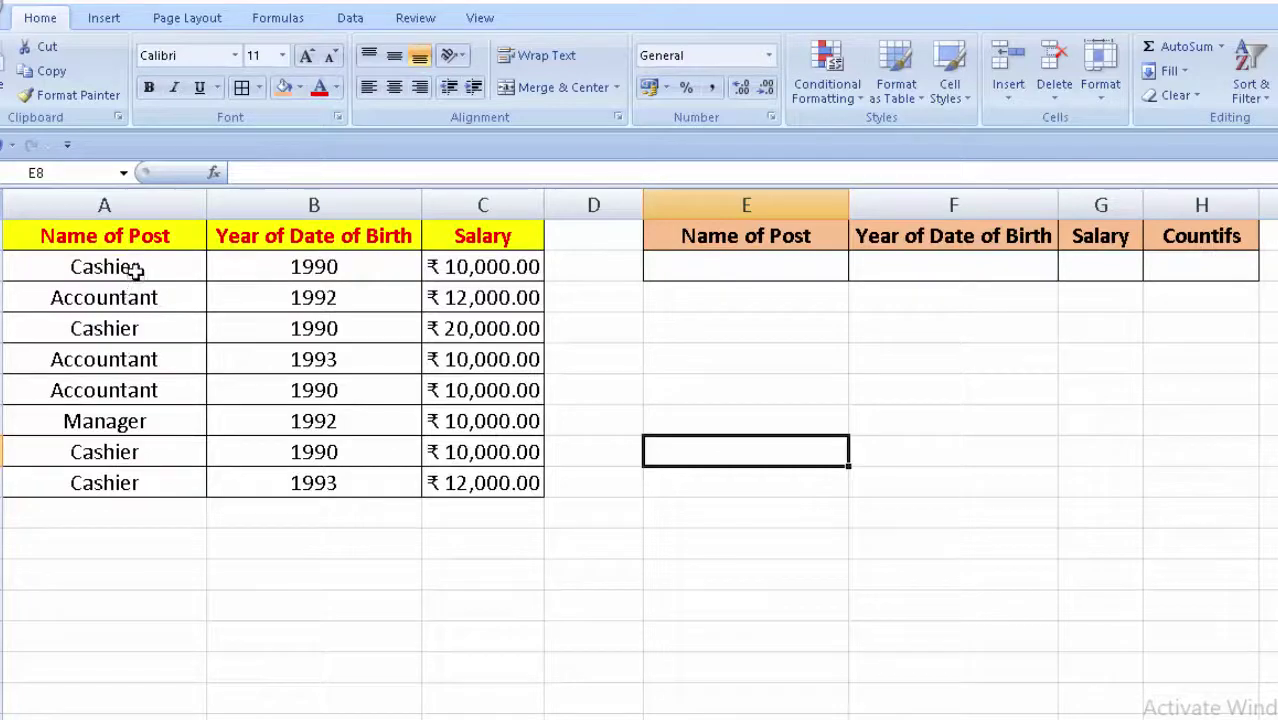
left_click_drag(134, 268, 140, 480)
left_click(182, 574)
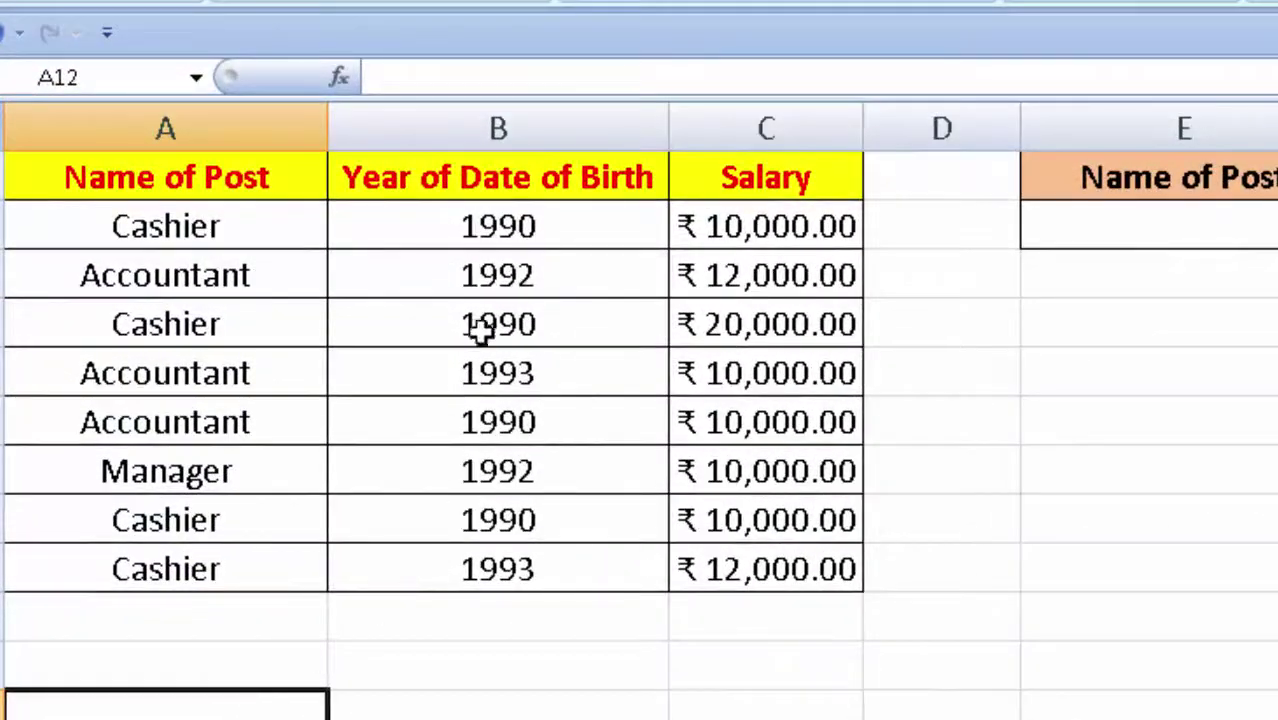
left_click_drag(522, 235, 542, 579)
left_click_drag(799, 228, 833, 565)
left_click(1201, 653)
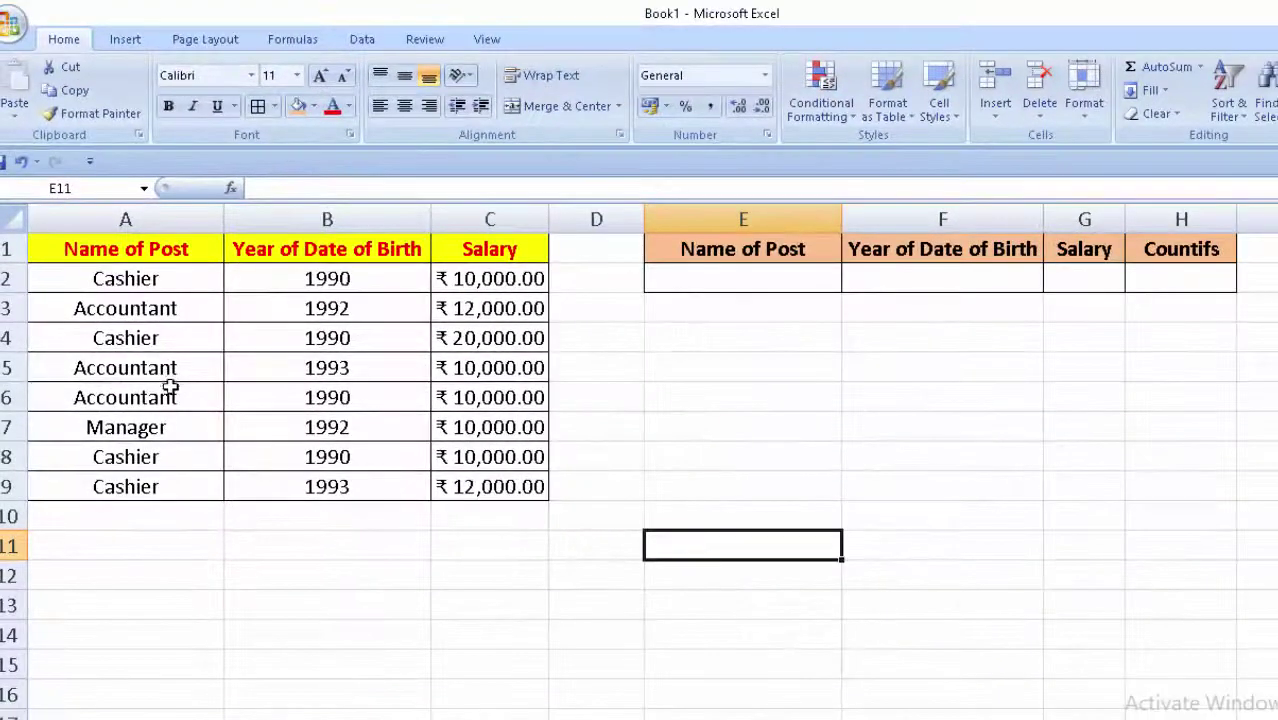
Step: Copy Cashier from A2 into the post criterion cell E2
left_click(131, 279)
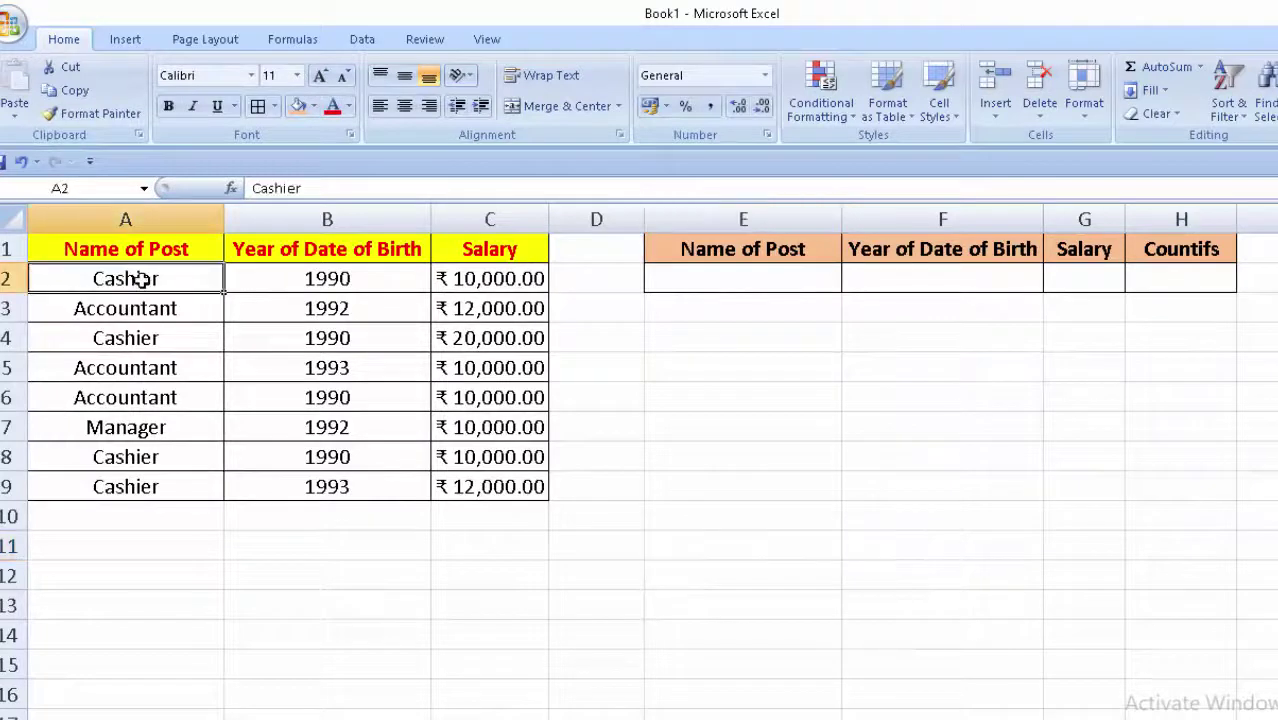
right_click(138, 280)
left_click(196, 317)
left_click(733, 271)
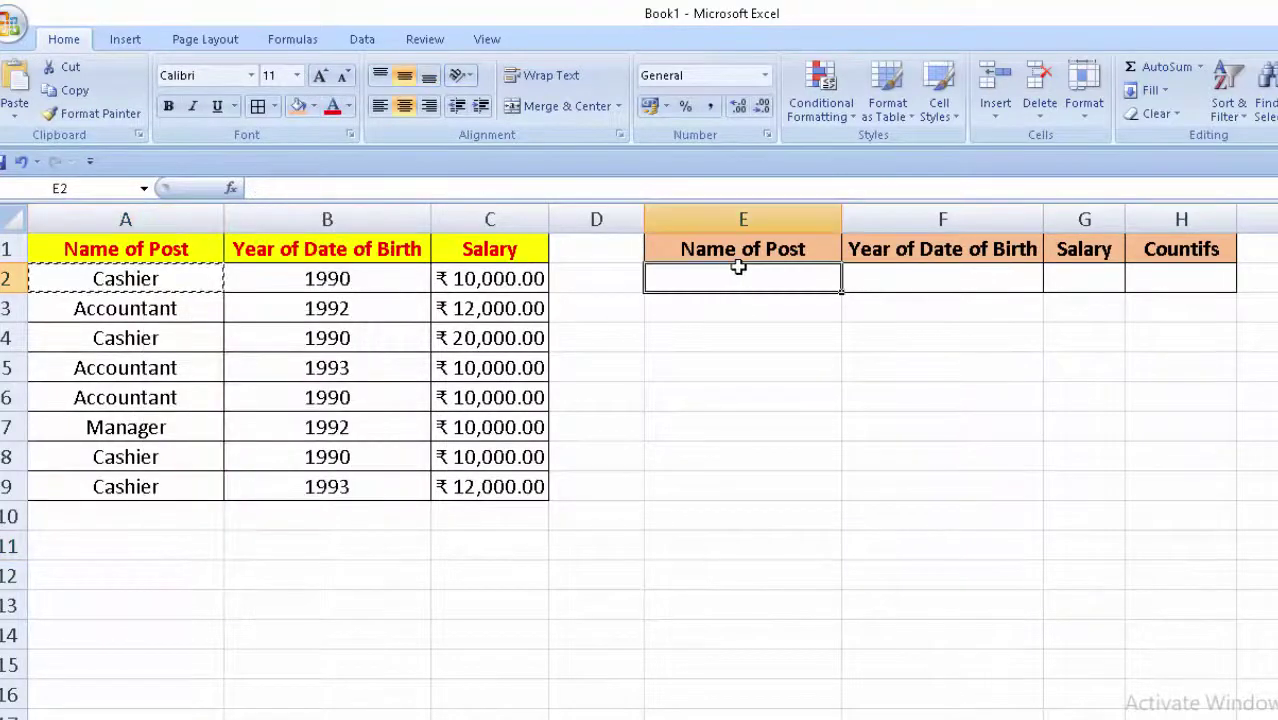
key("ctrl+v")
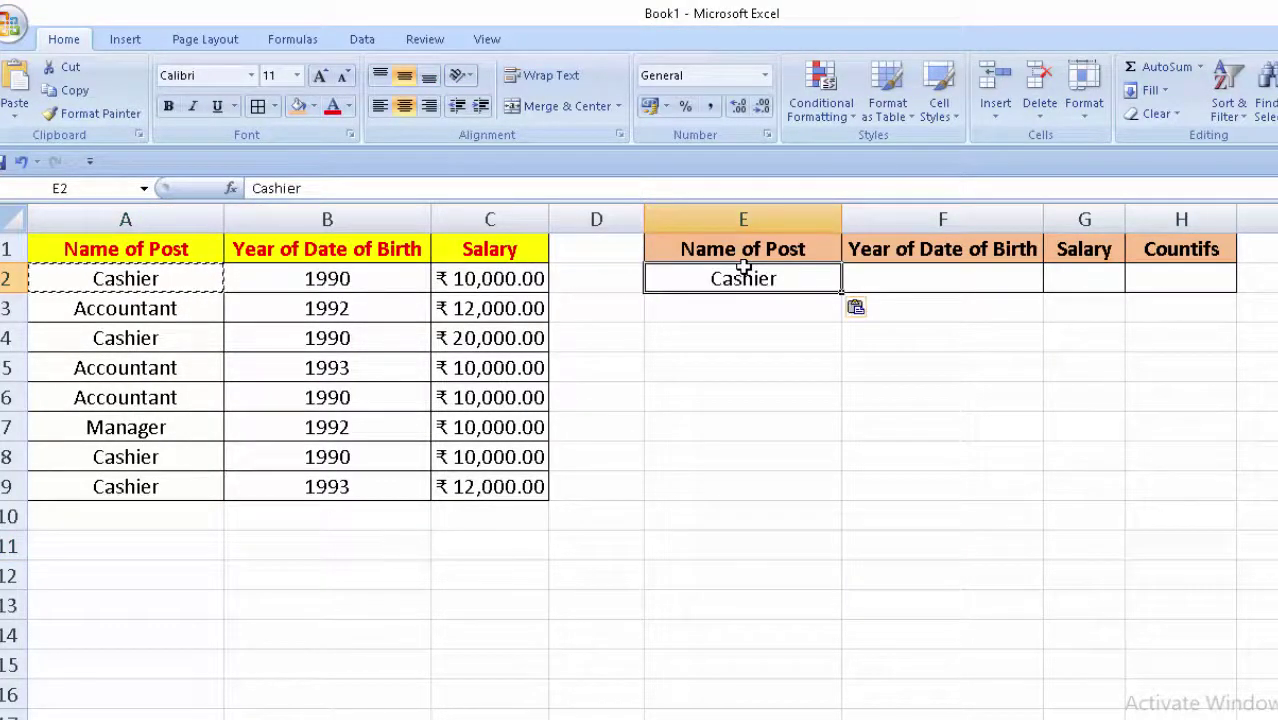
Step: Copy the birth year 1990 from B4 into F2
left_click(348, 341)
right_click(350, 343)
left_click(460, 378)
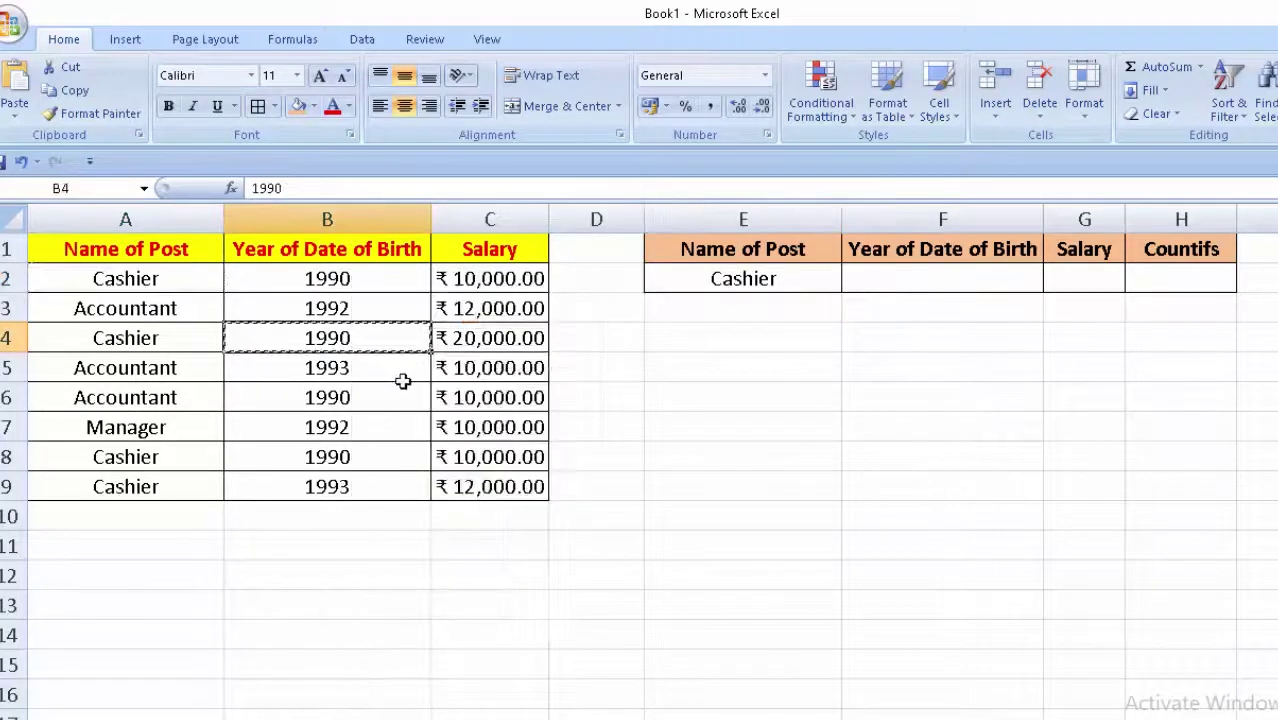
left_click(913, 285)
key("ctrl+v")
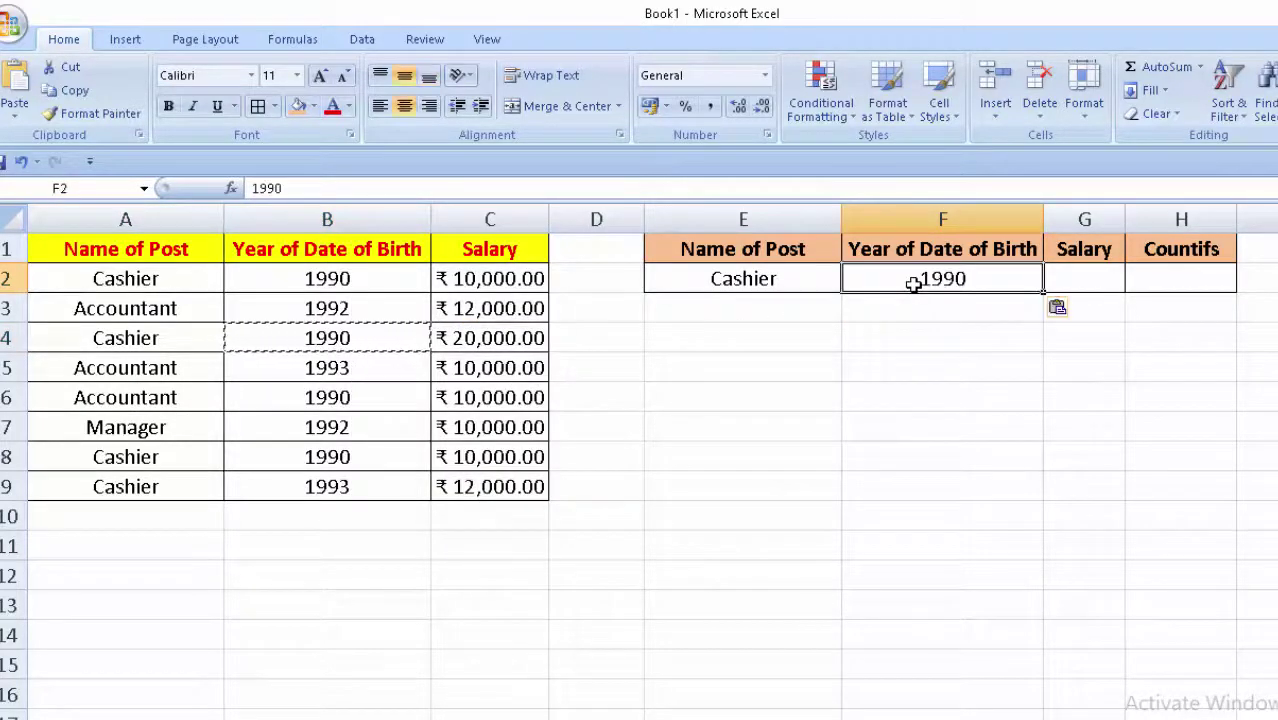
Step: Copy the ₹ 10,000.00 salary from C2 into the salary criterion cell G2
left_click(1176, 260)
left_click(1177, 283)
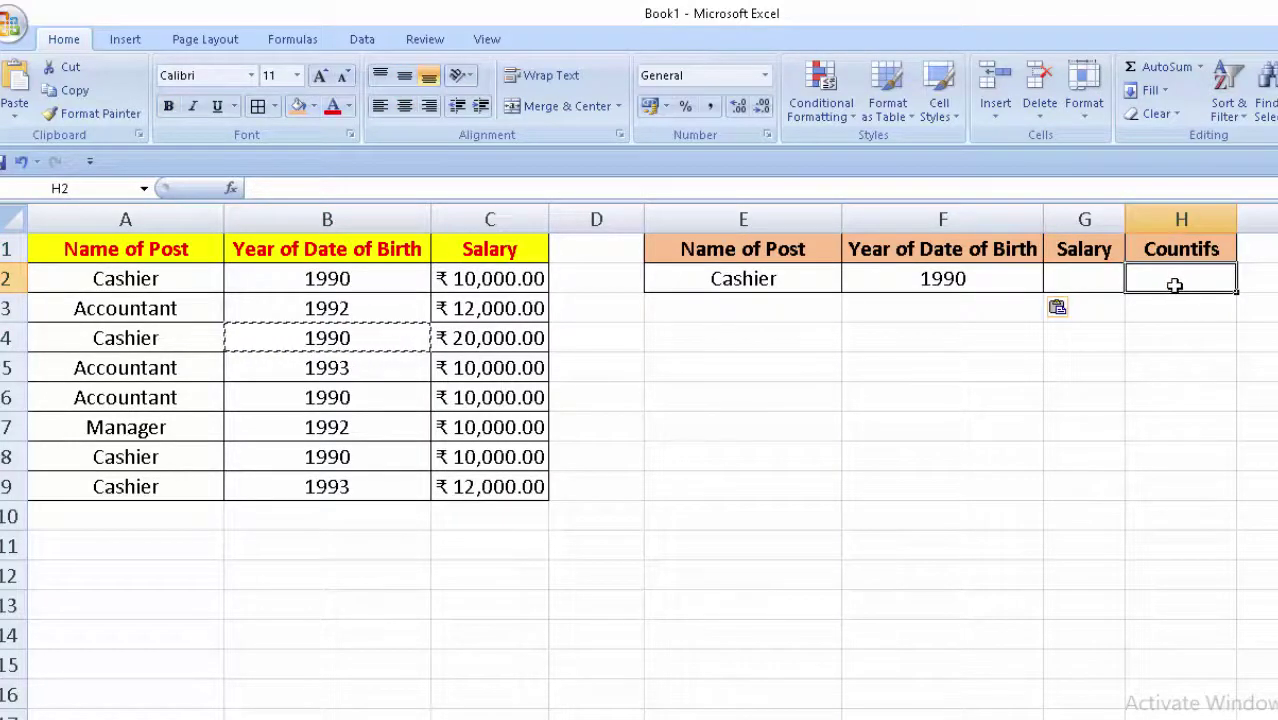
left_click(1060, 280)
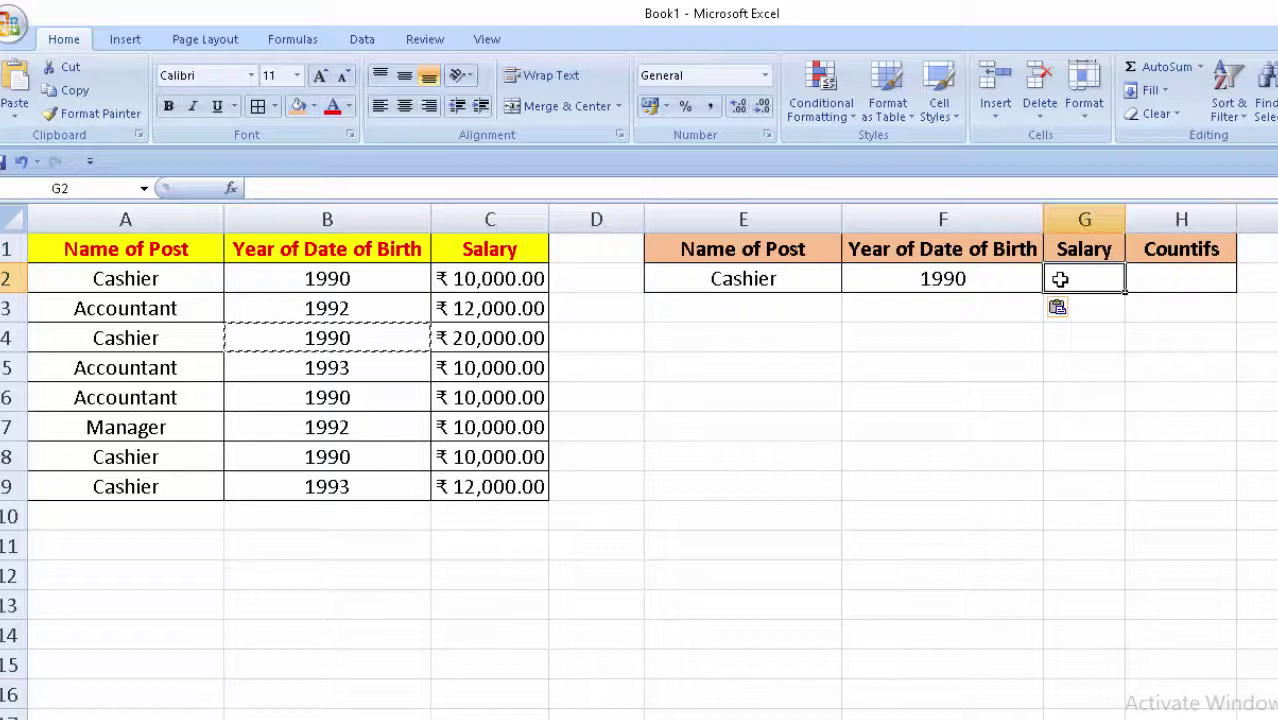
left_click(530, 279)
right_click(535, 281)
left_click(586, 316)
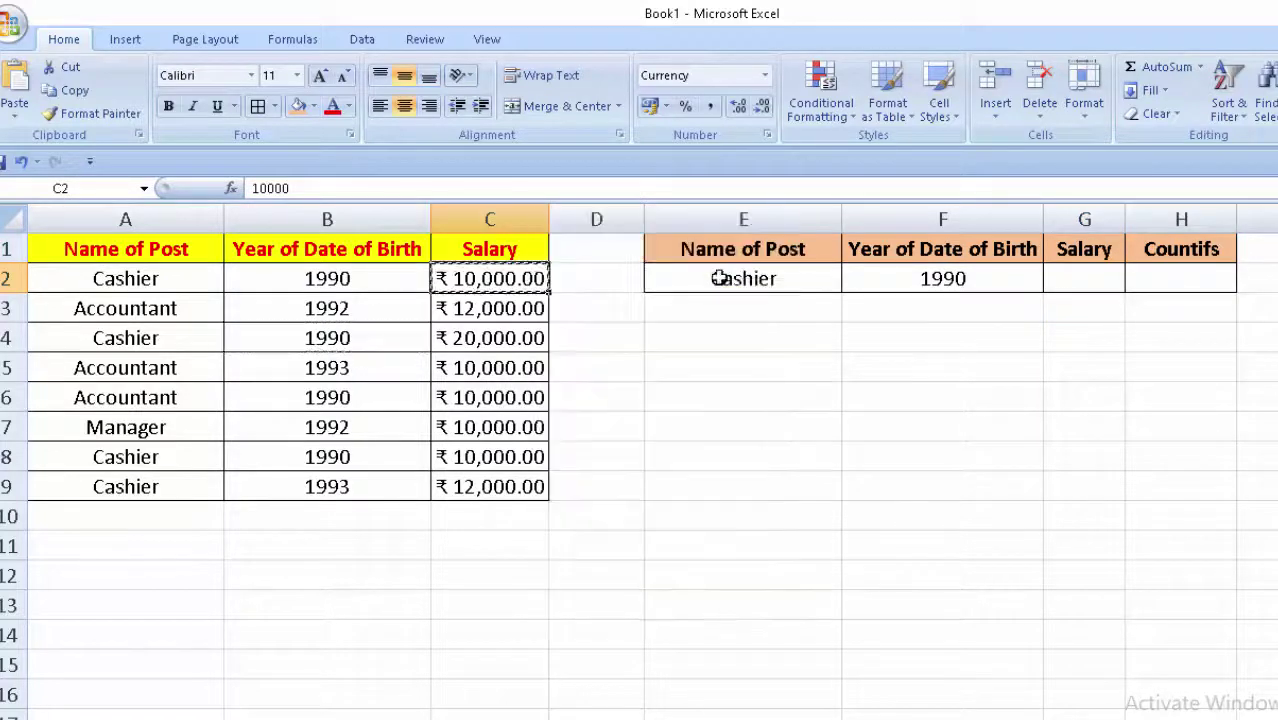
left_click(1080, 275)
key("ctrl+v")
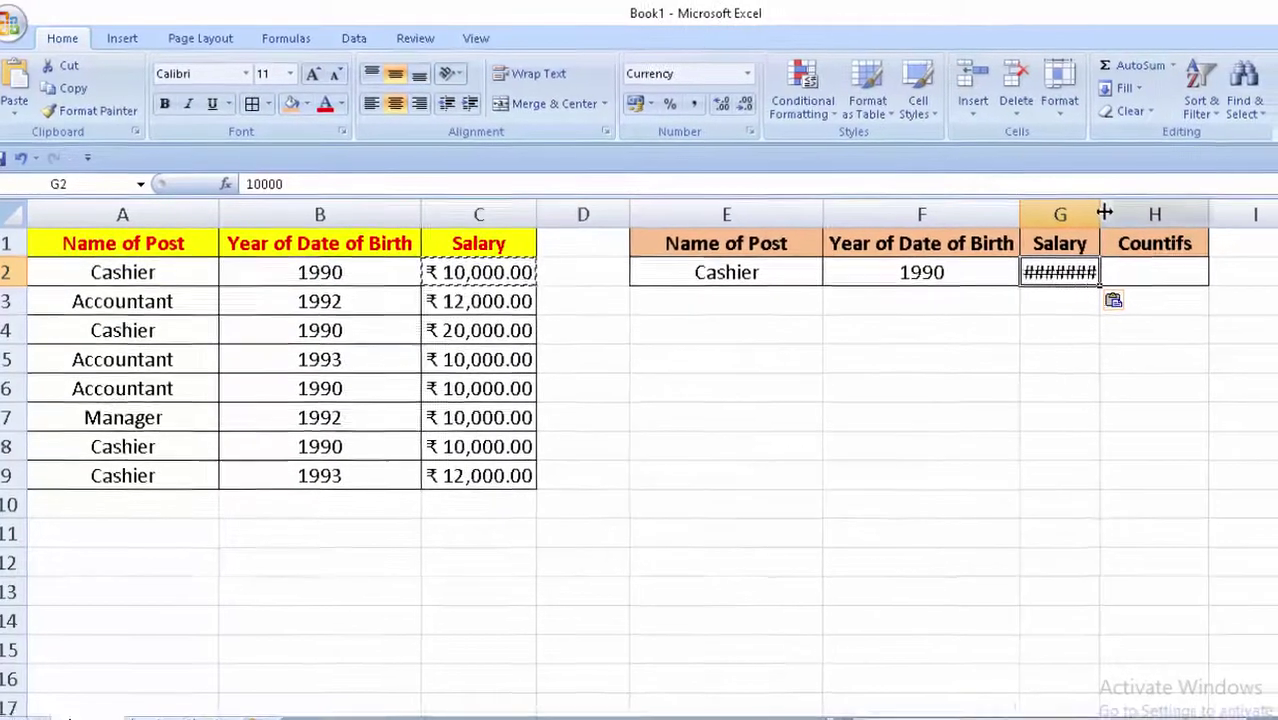
Step: Widen column G so ₹ 10,000.00 displays in full
left_click_drag(1125, 219, 1164, 309)
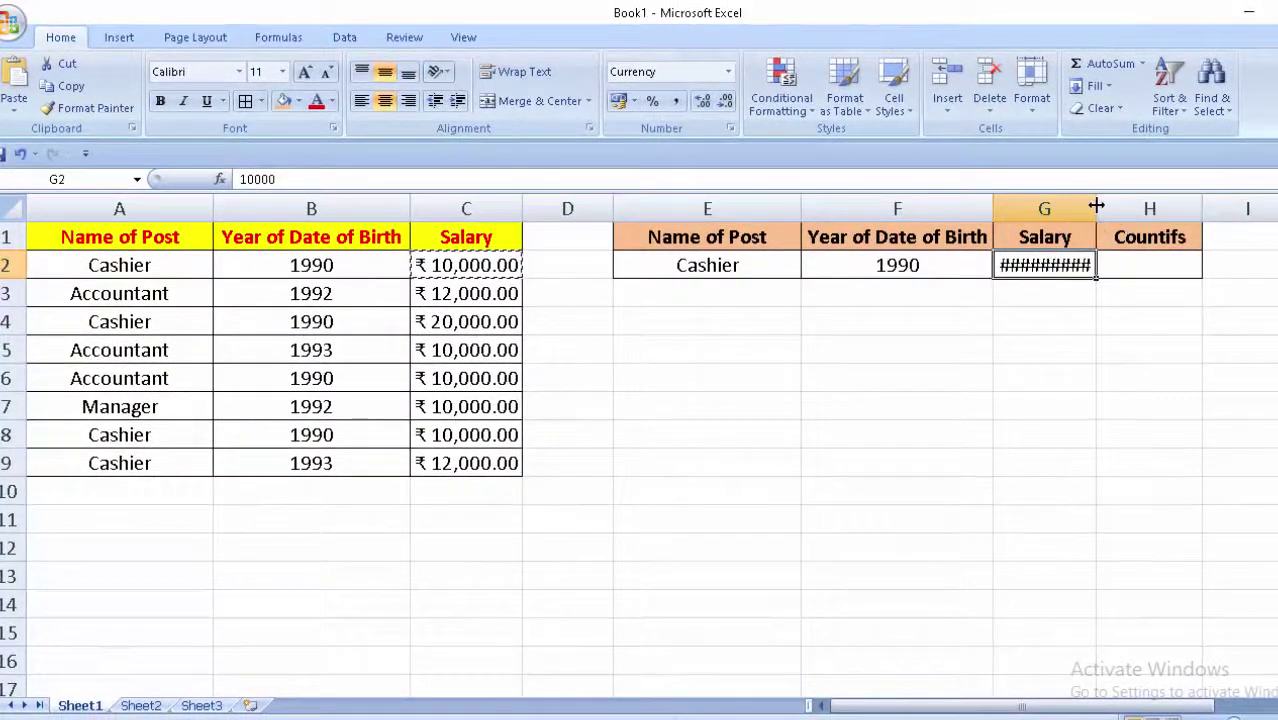
left_click_drag(1097, 208, 1110, 208)
left_click(1156, 269)
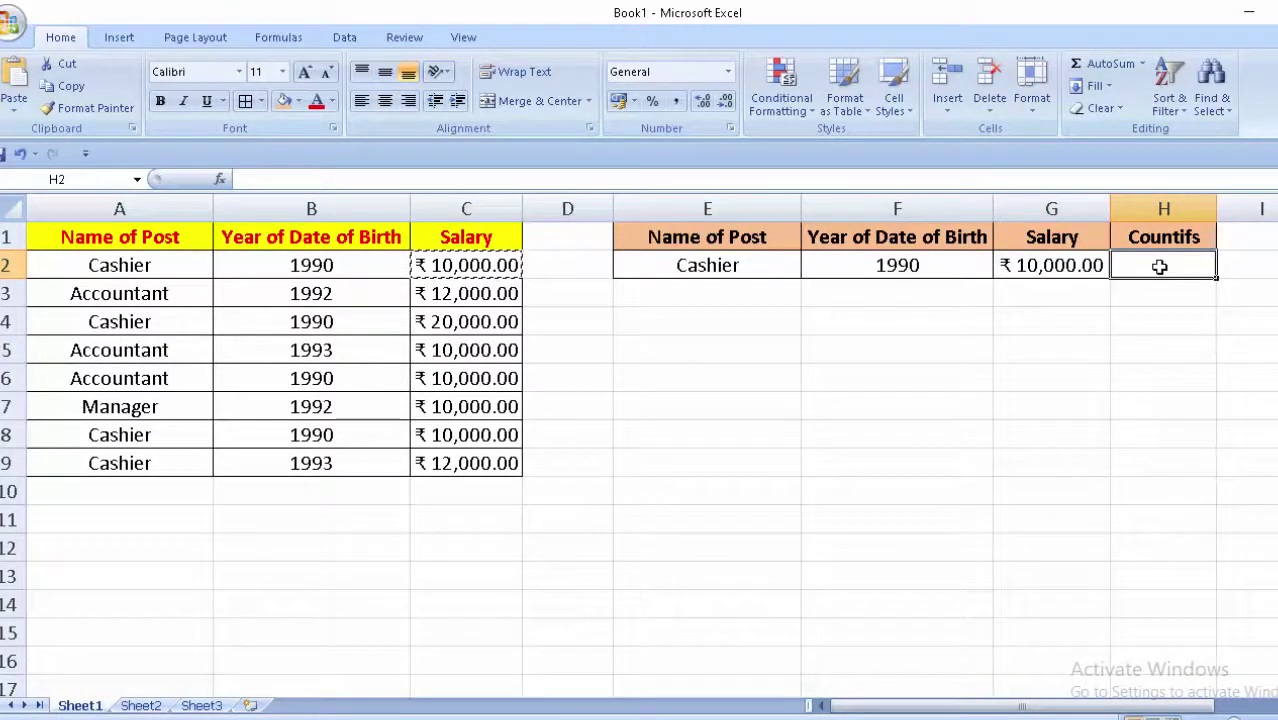
Step: Enter =COUNTIFS in H2 with range A2:A9, criterion E2, then range B2:B9
type("=")
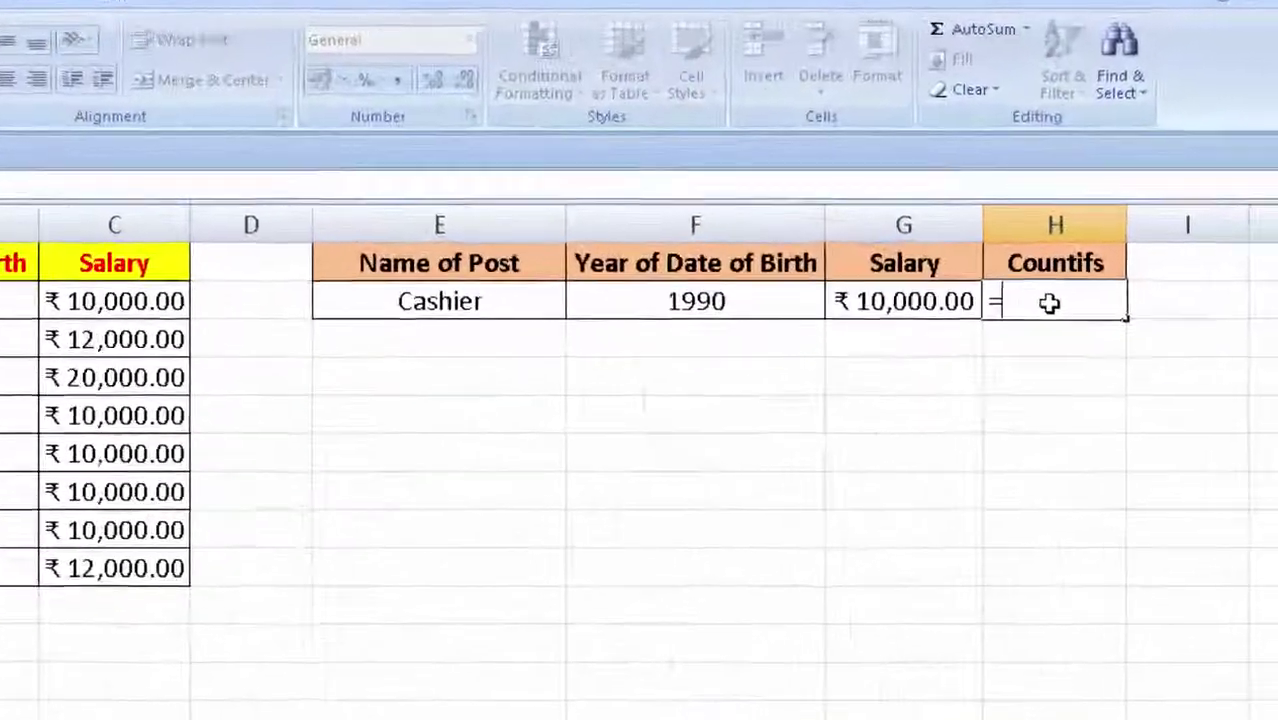
type("c")
type("ou")
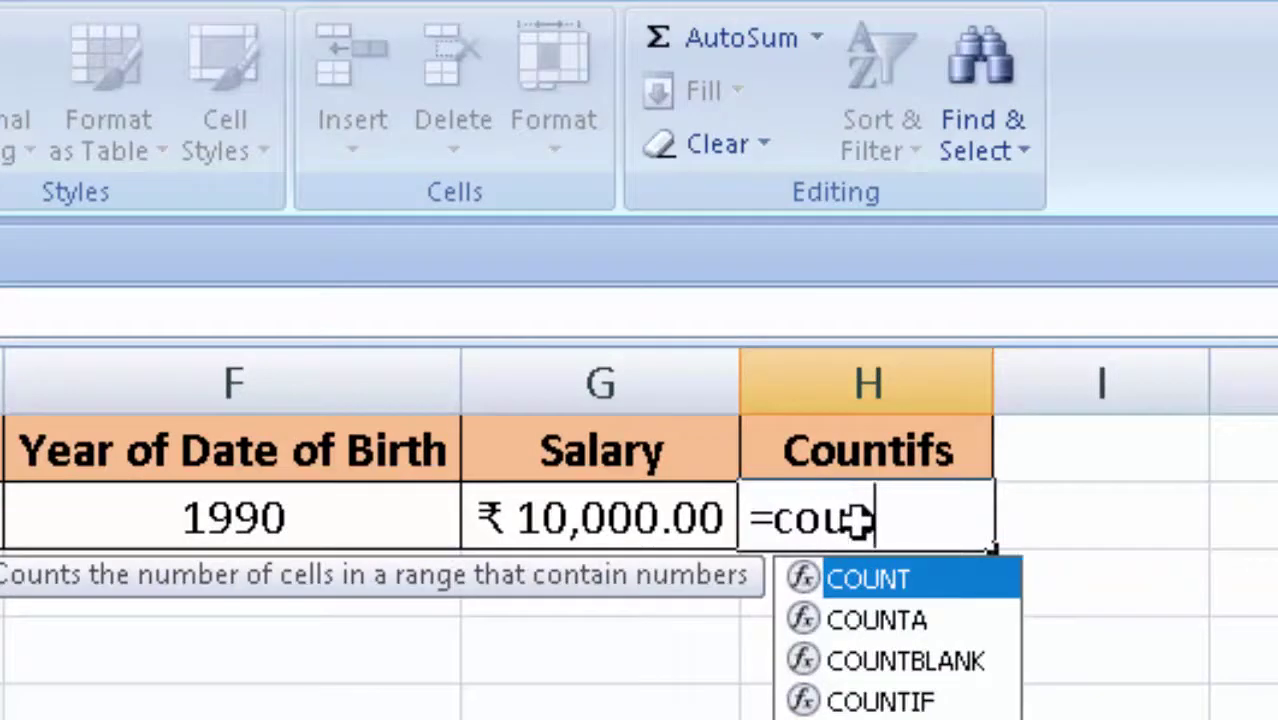
type("ntifs")
key("Tab")
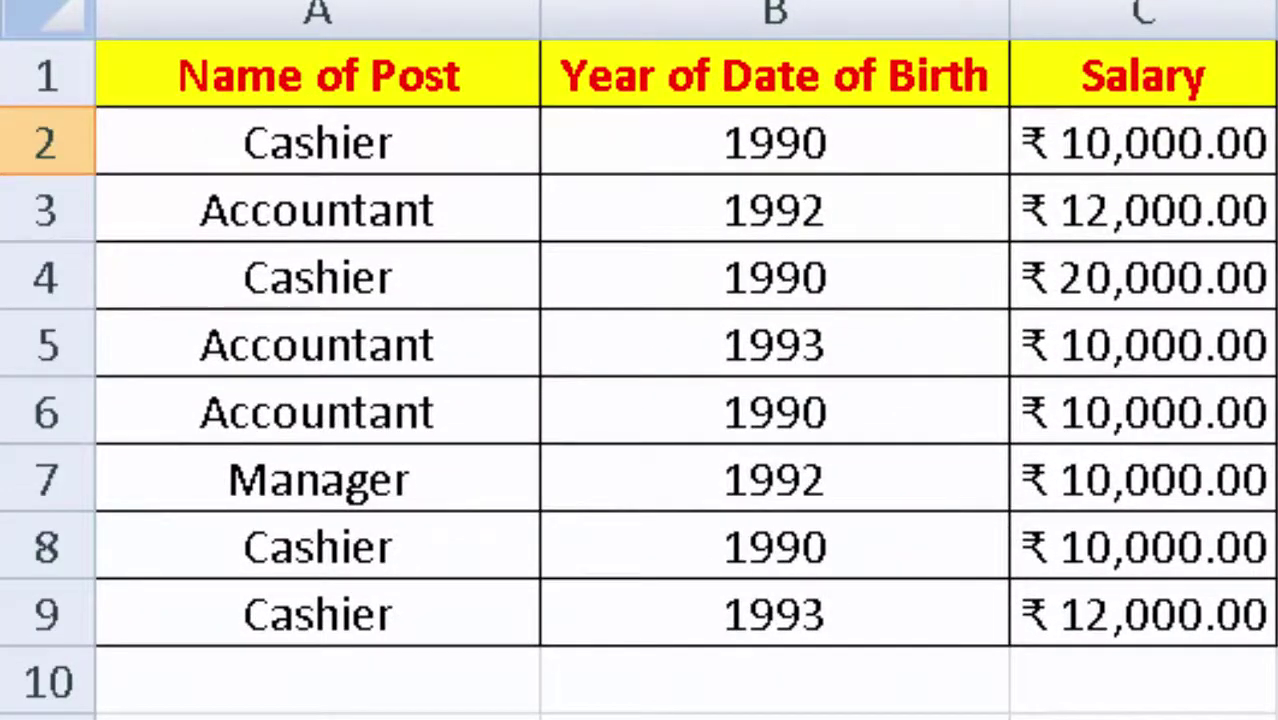
key("ctrl+c")
left_click_drag(414, 157, 436, 605)
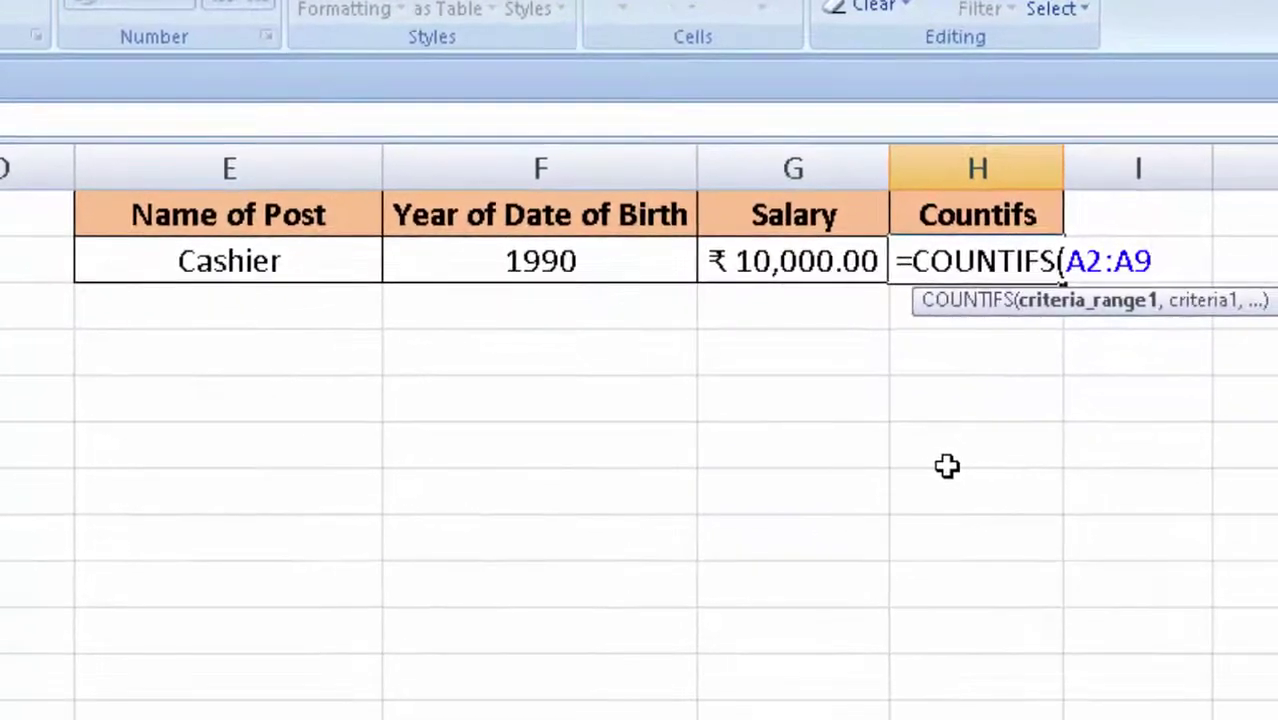
type(",")
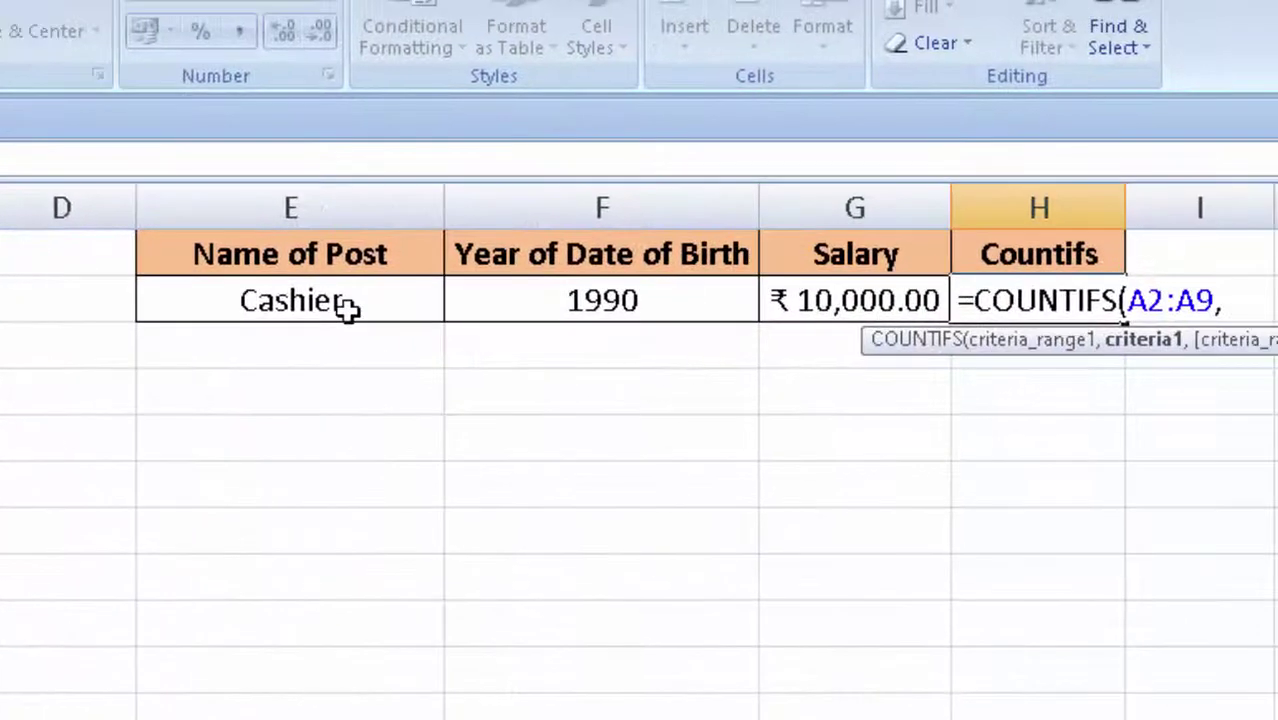
left_click(345, 305)
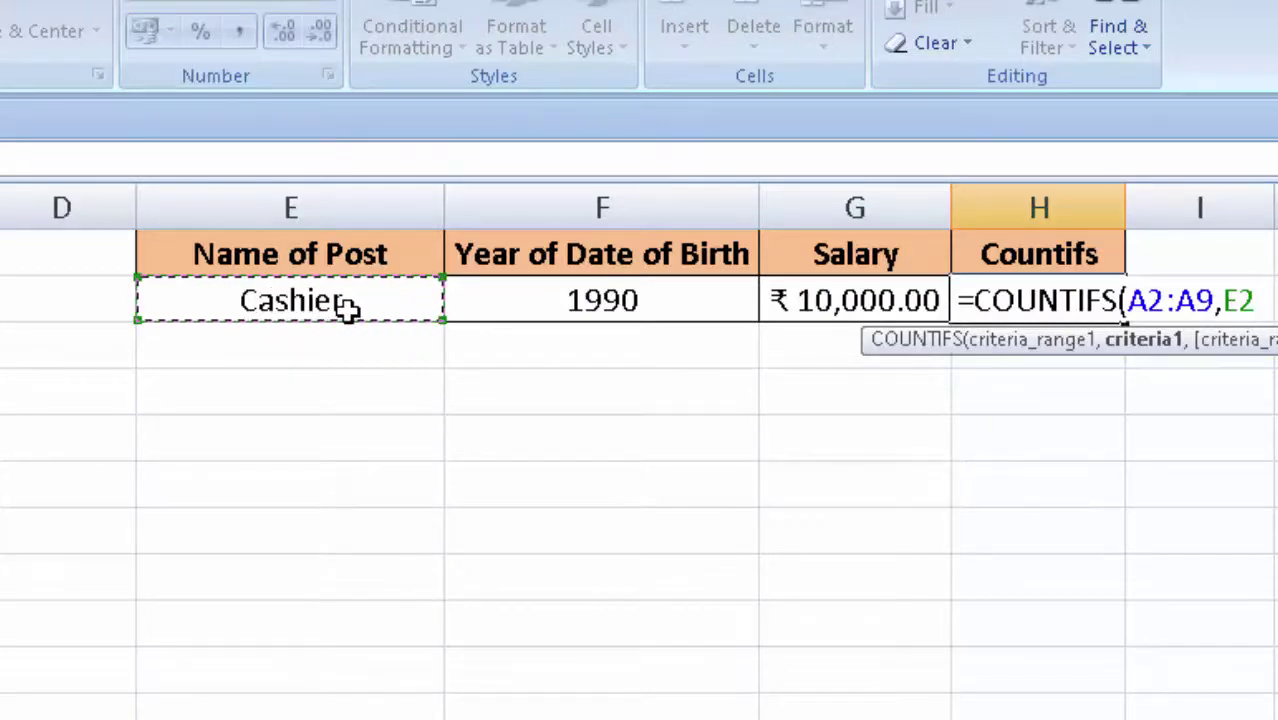
type(",")
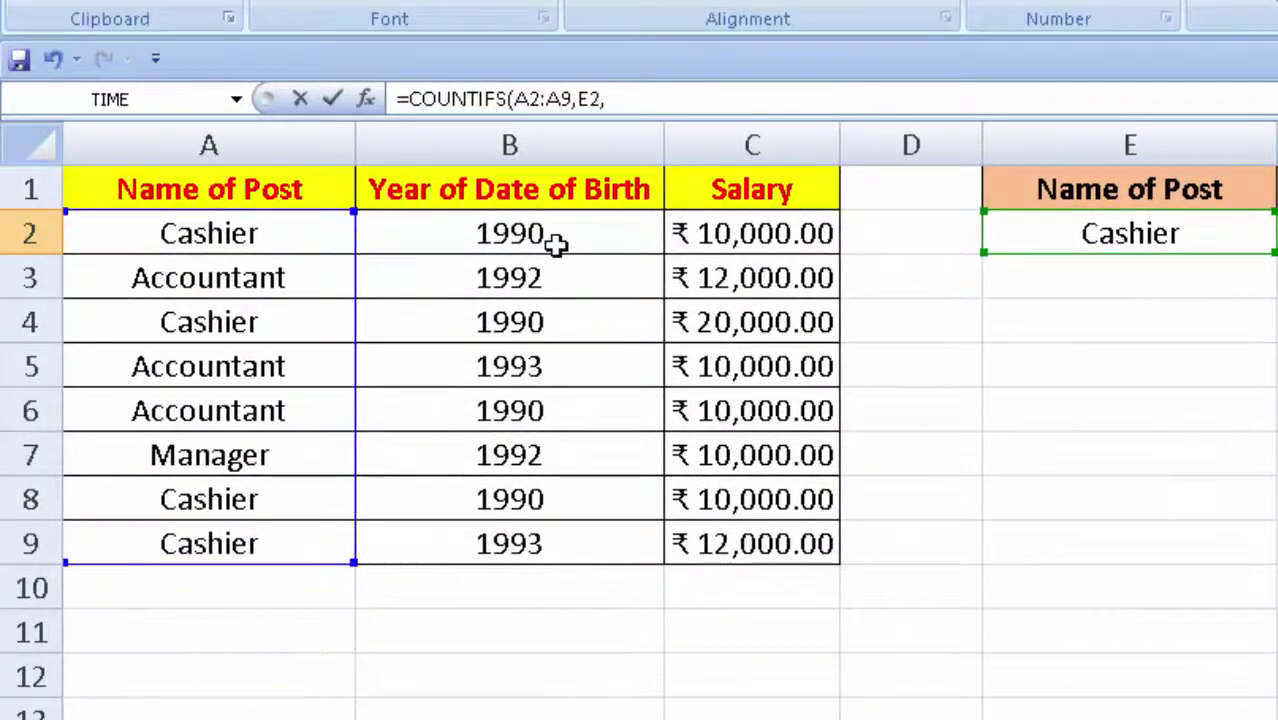
left_click_drag(556, 244, 559, 533)
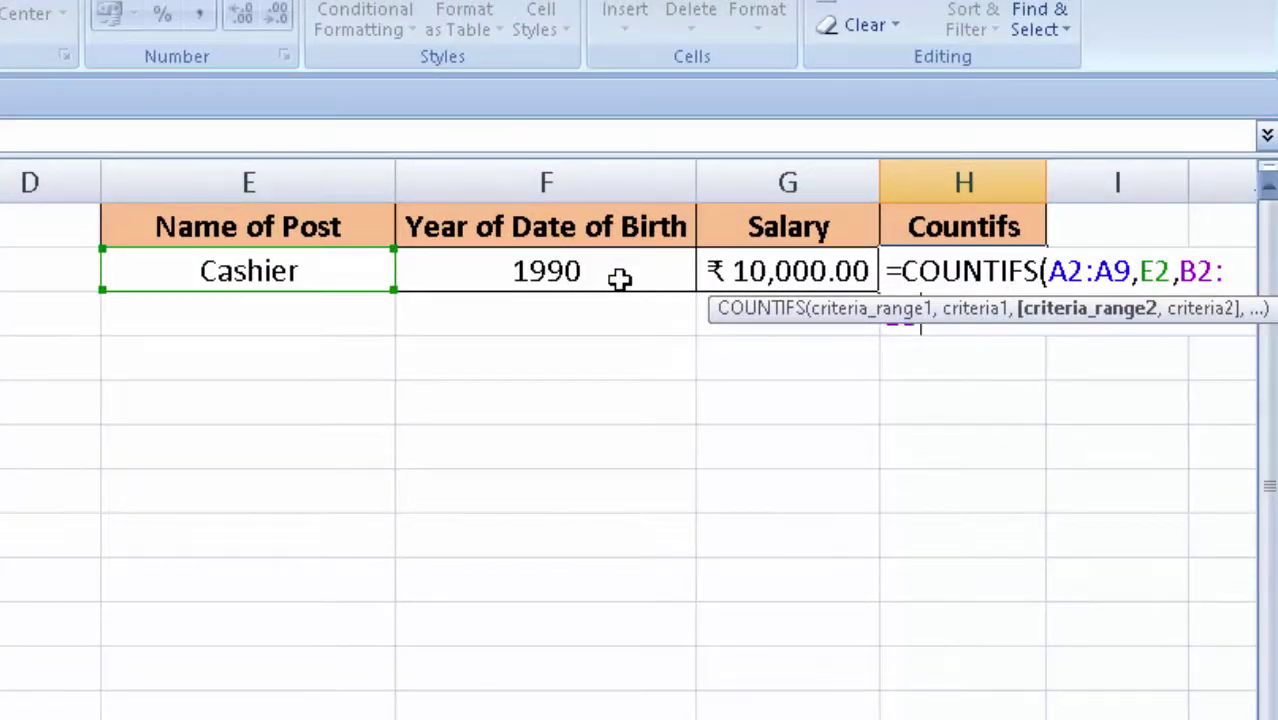
Step: Add criterion F2, range C2:C9 and criterion G2, closing the formula so H2 returns 2
type(",")
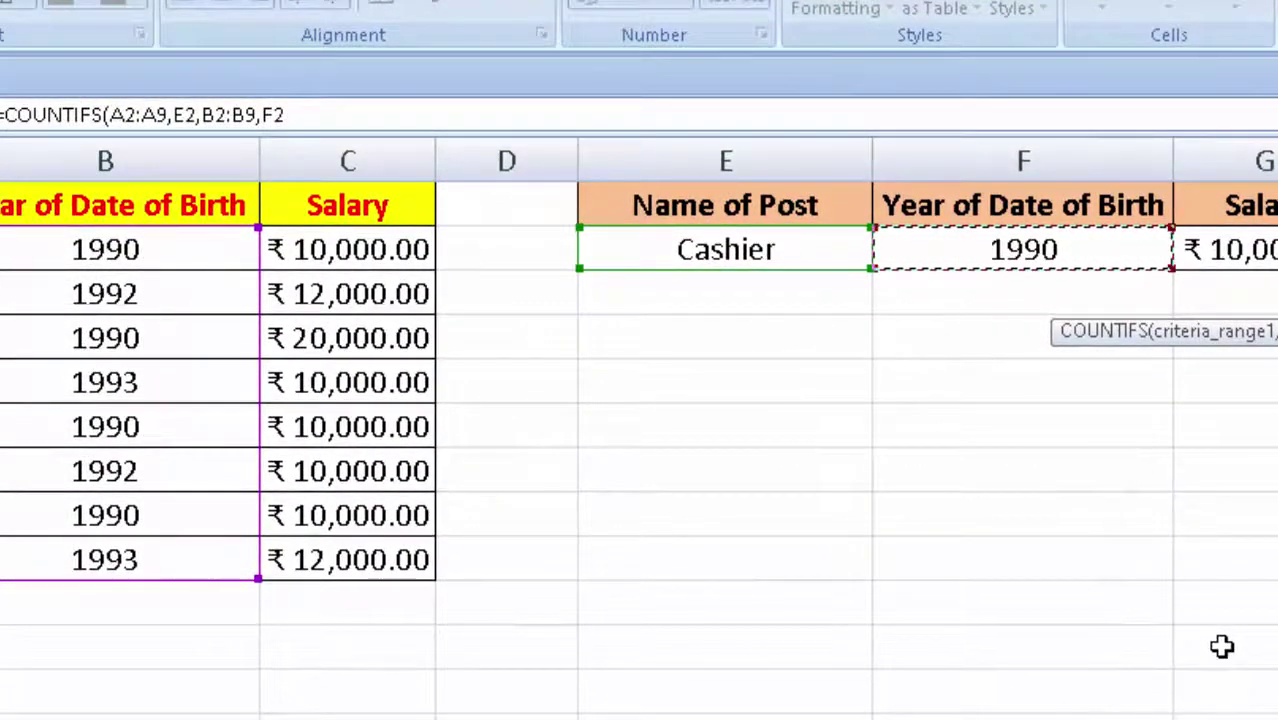
type(",")
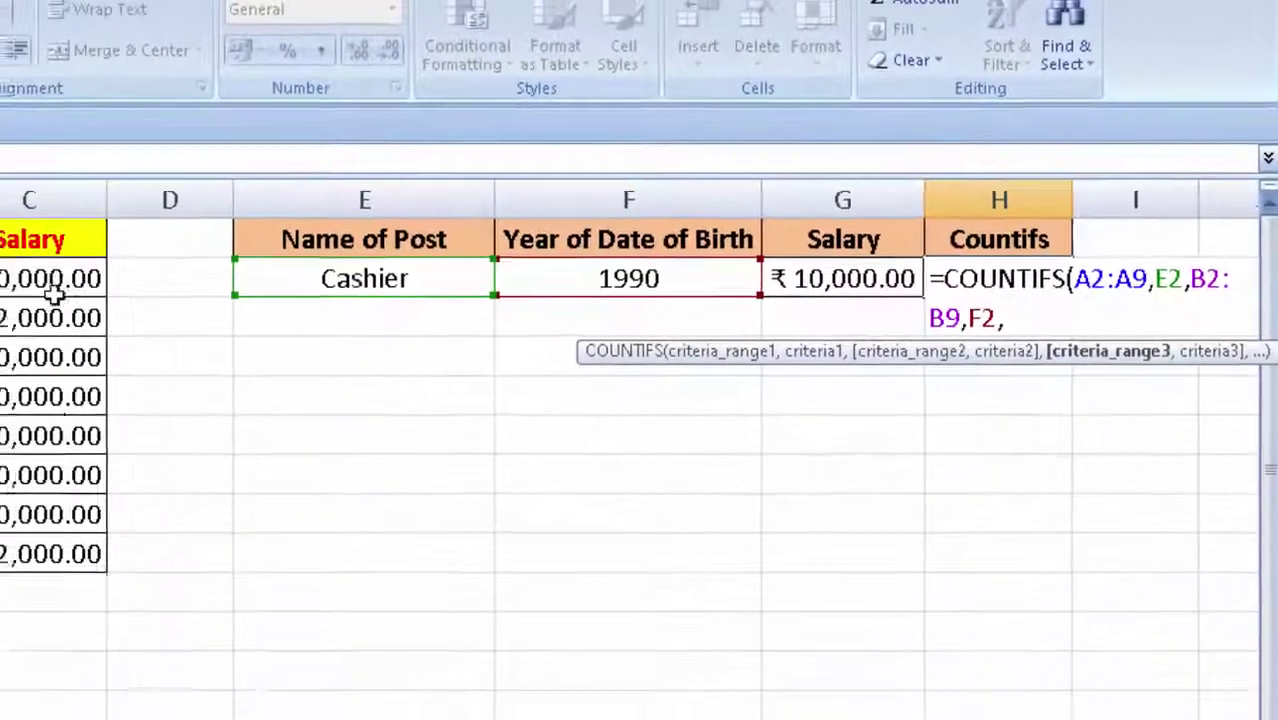
left_click_drag(143, 262, 145, 445)
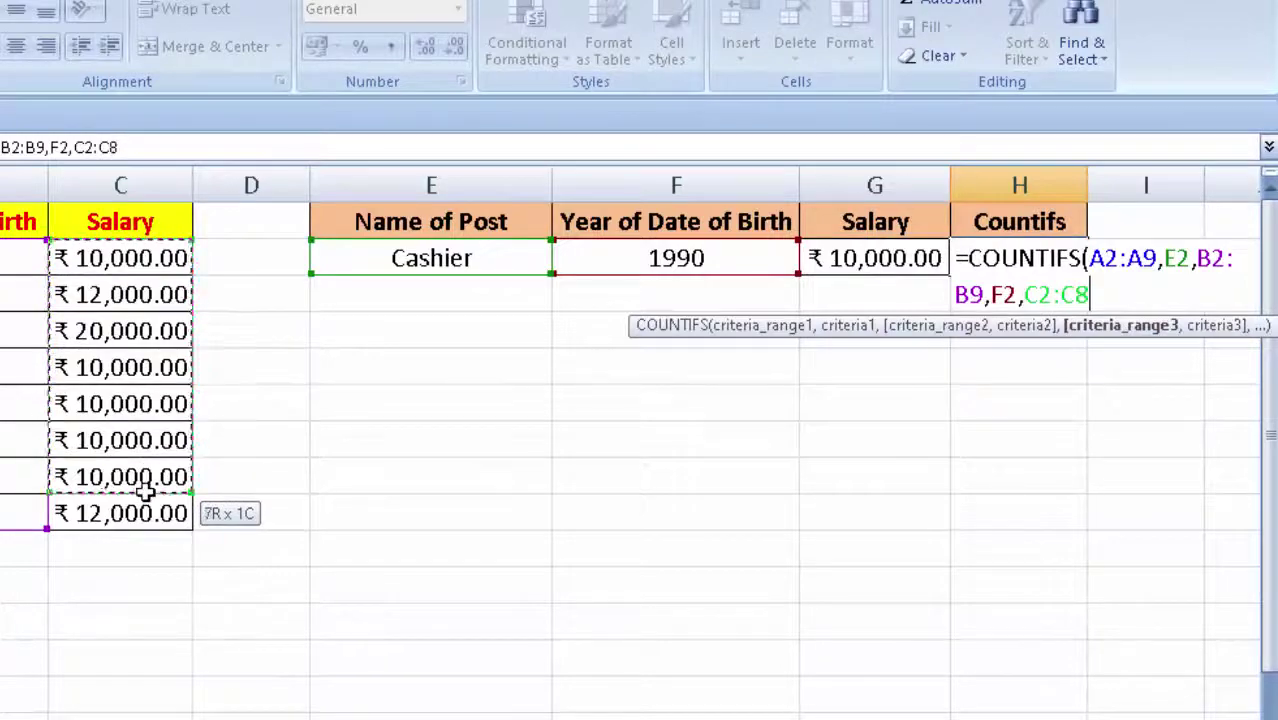
left_click_drag(145, 445, 143, 510)
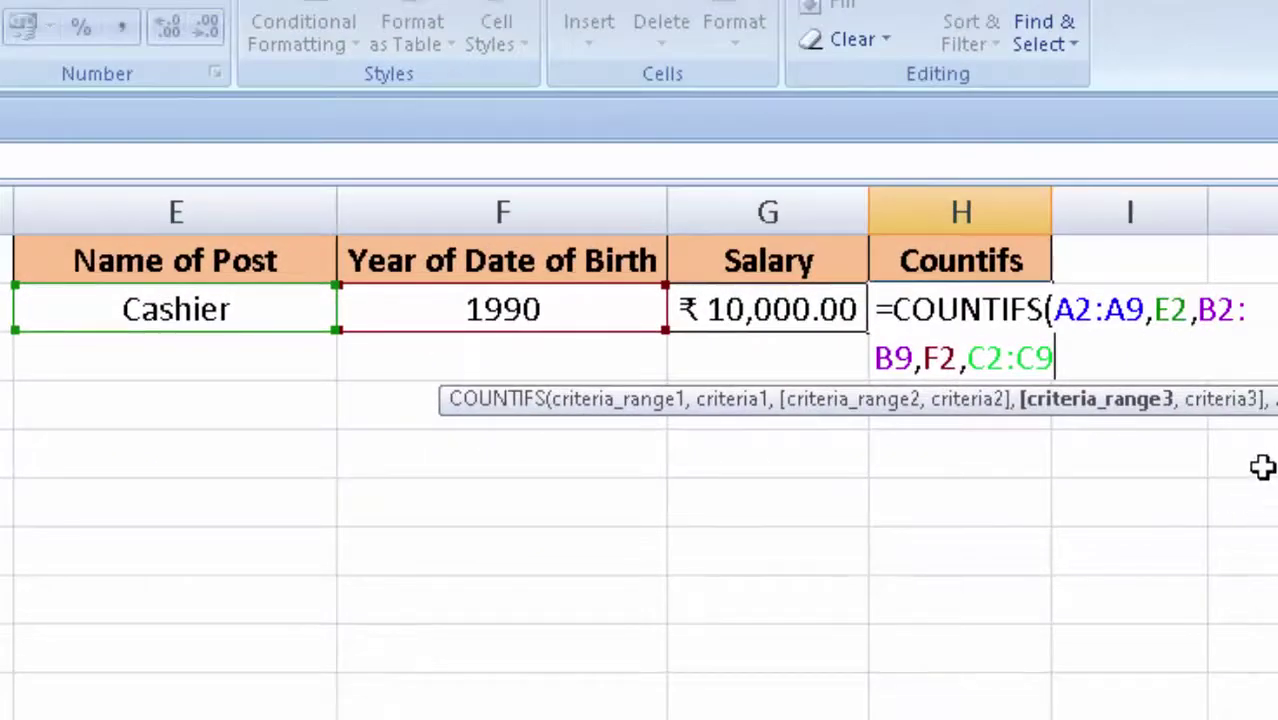
type(",")
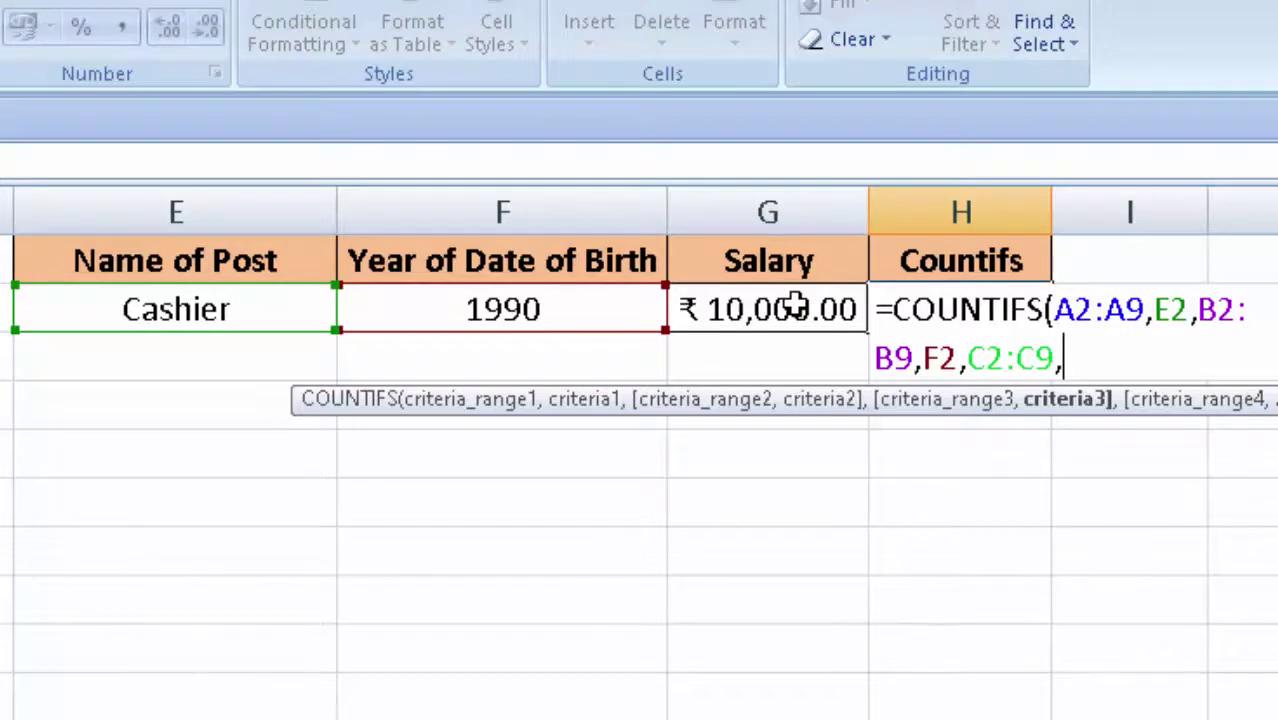
left_click(795, 306)
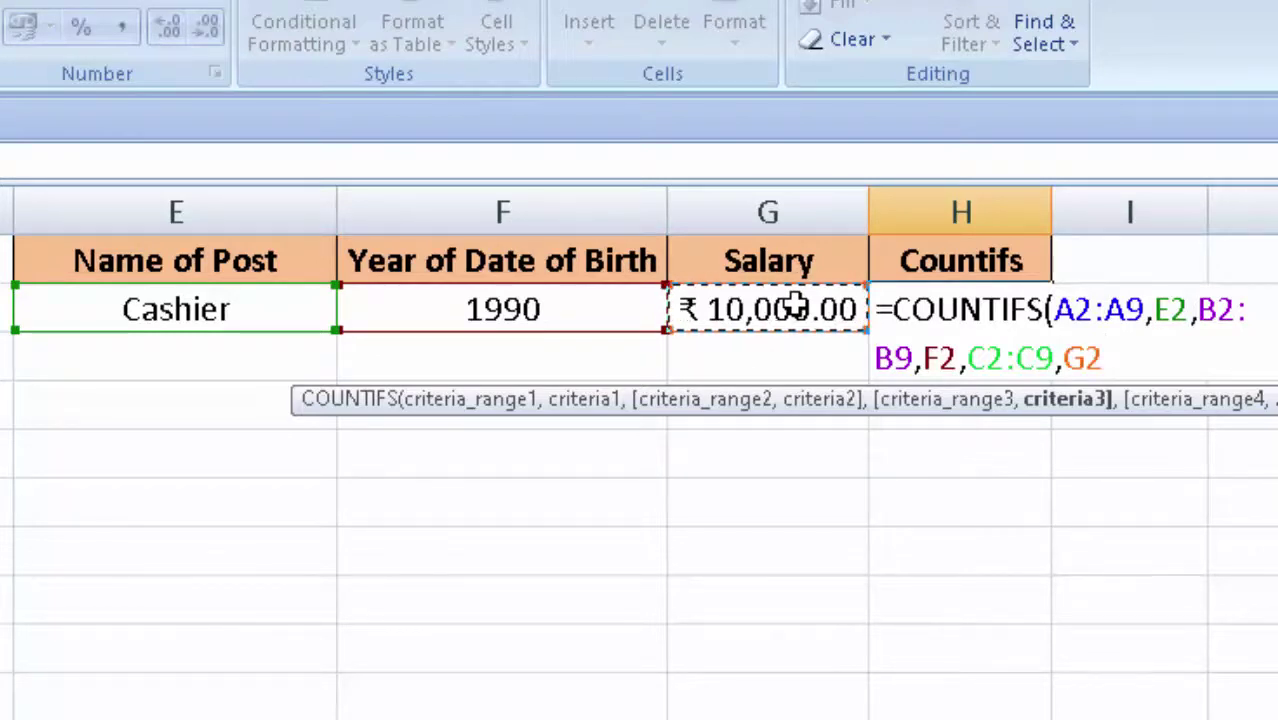
type(")")
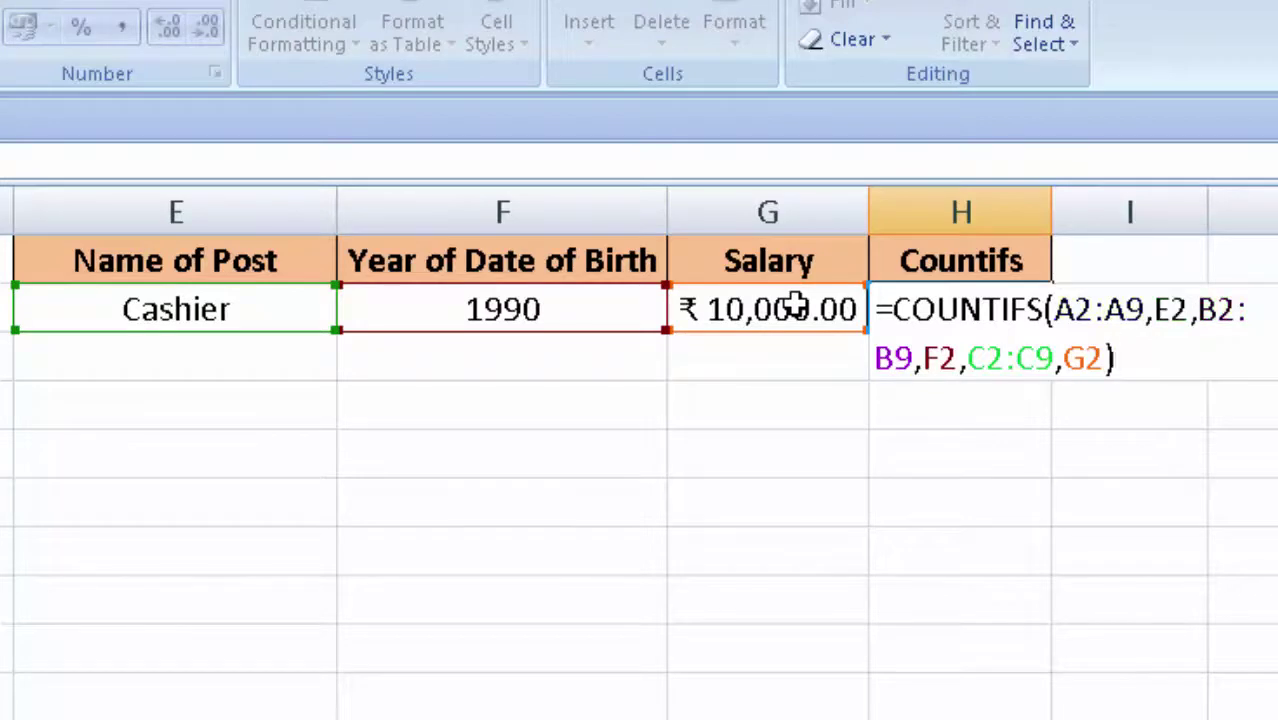
key("Return")
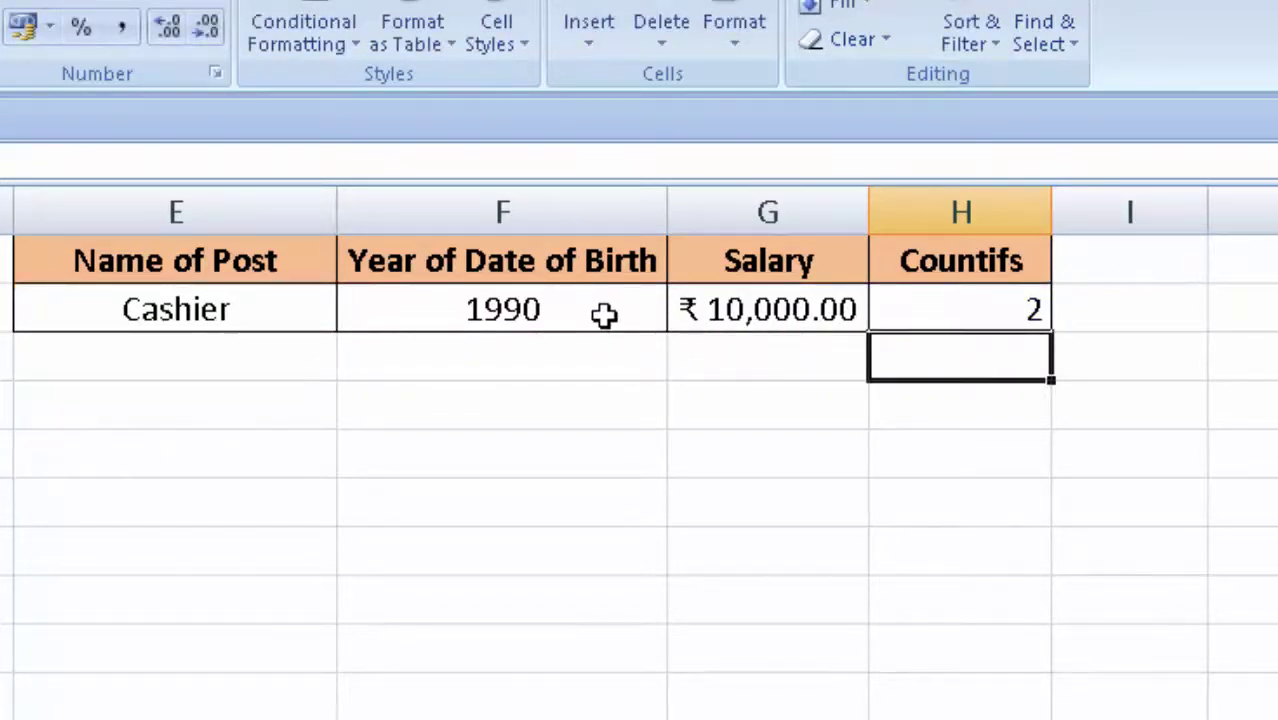
Step: Fill the first matching row A2:C2 pink
left_click(993, 318)
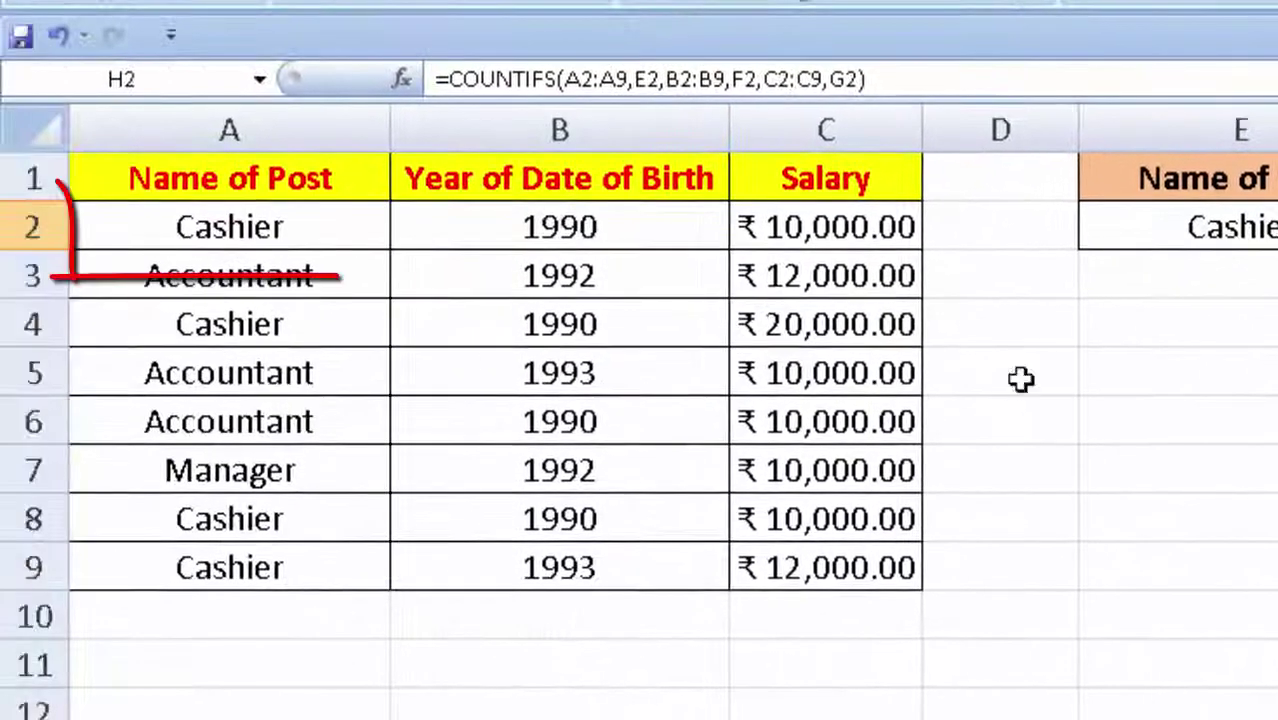
mouse_move(265, 232)
left_mouse_down()
mouse_move(750, 231)
mouse_move(752, 248)
left_mouse_up()
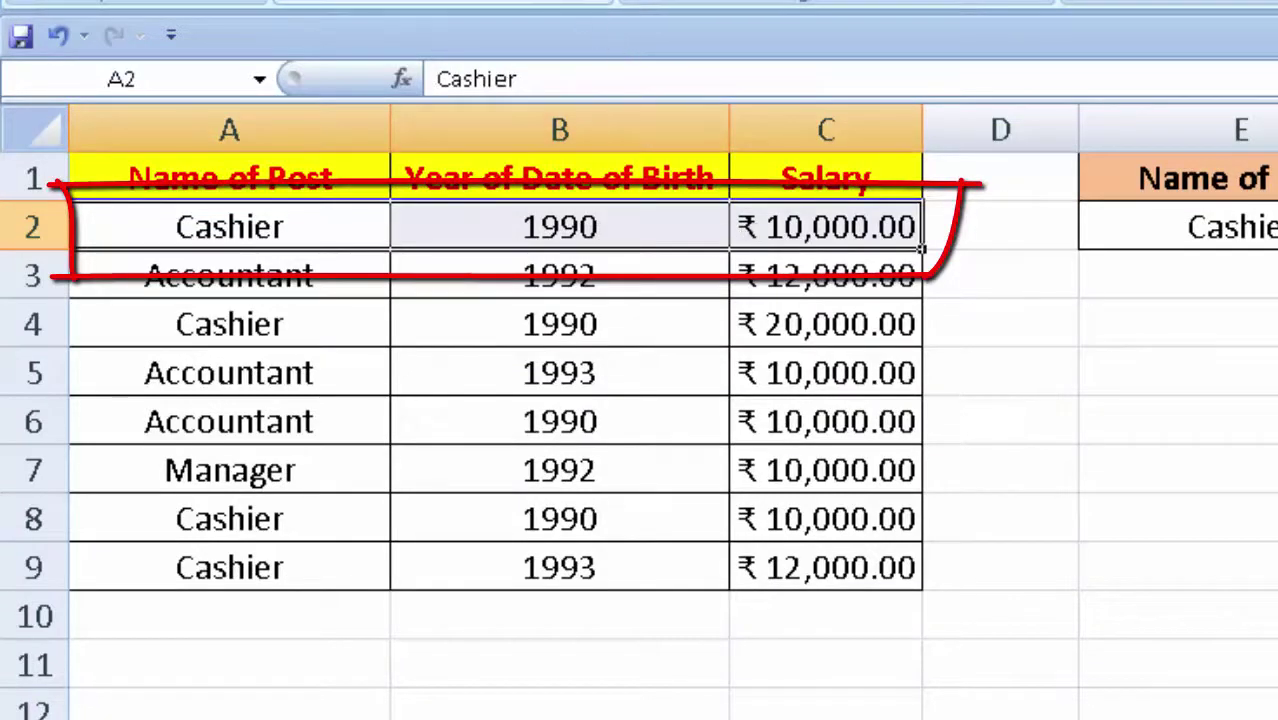
left_click(540, 2)
left_click(653, 74)
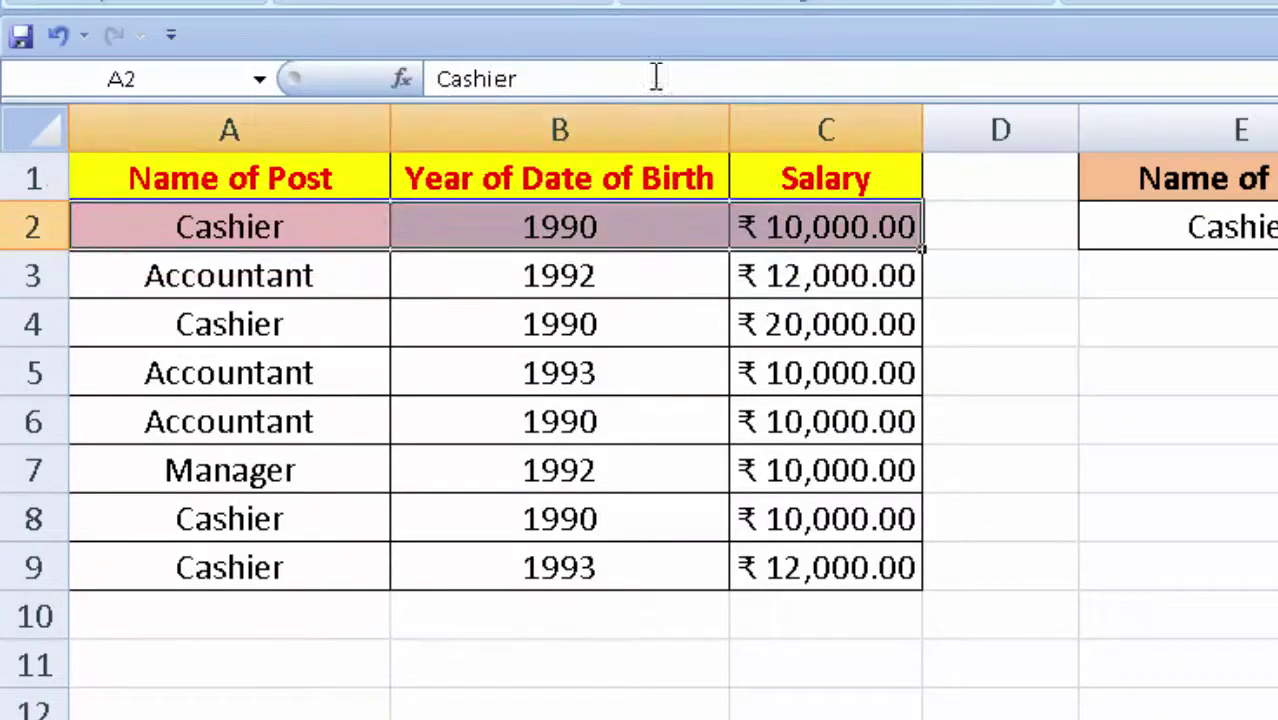
Step: Check row 4, then fill the second matching row A8:C8 light green
left_click(760, 430)
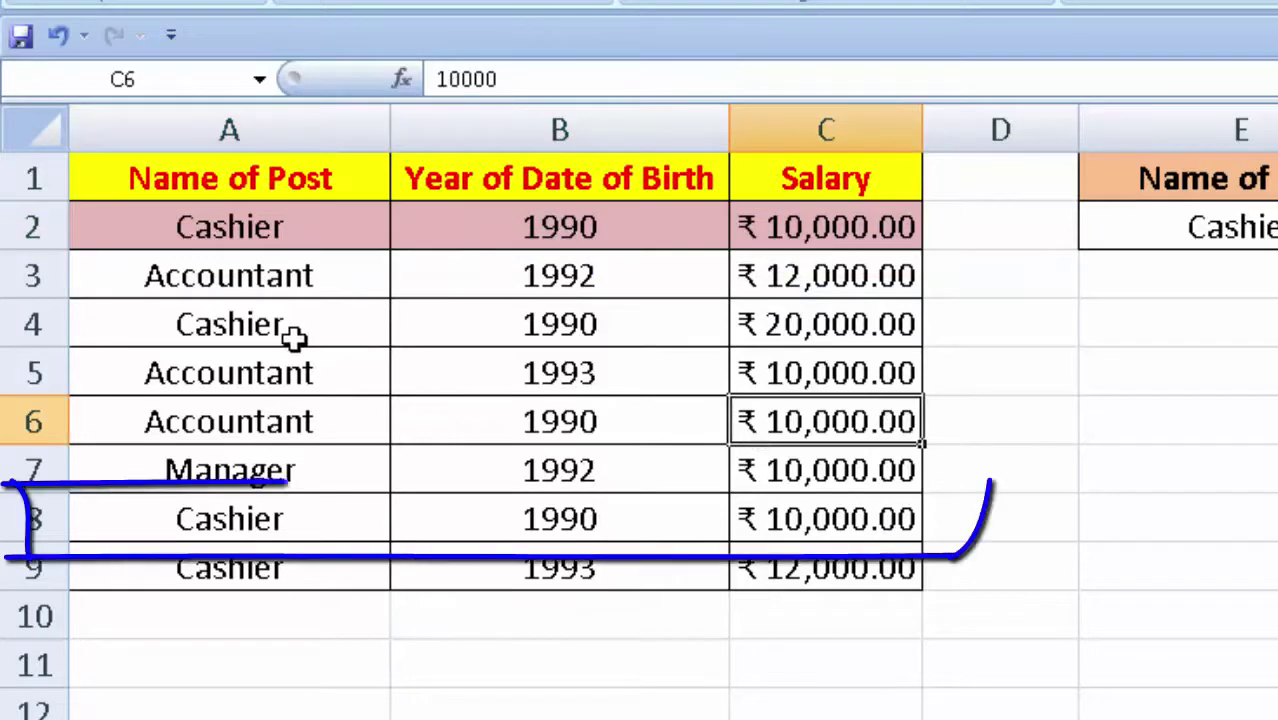
left_click_drag(288, 338, 750, 333)
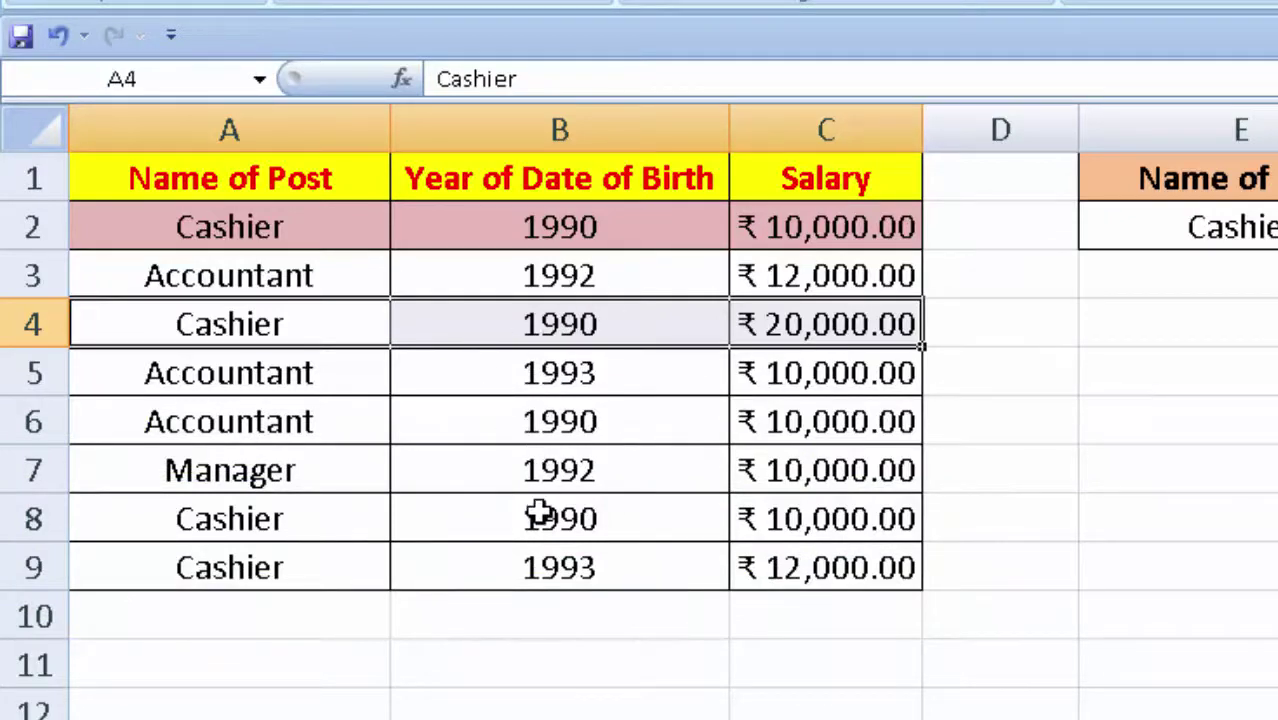
left_click_drag(306, 523, 745, 520)
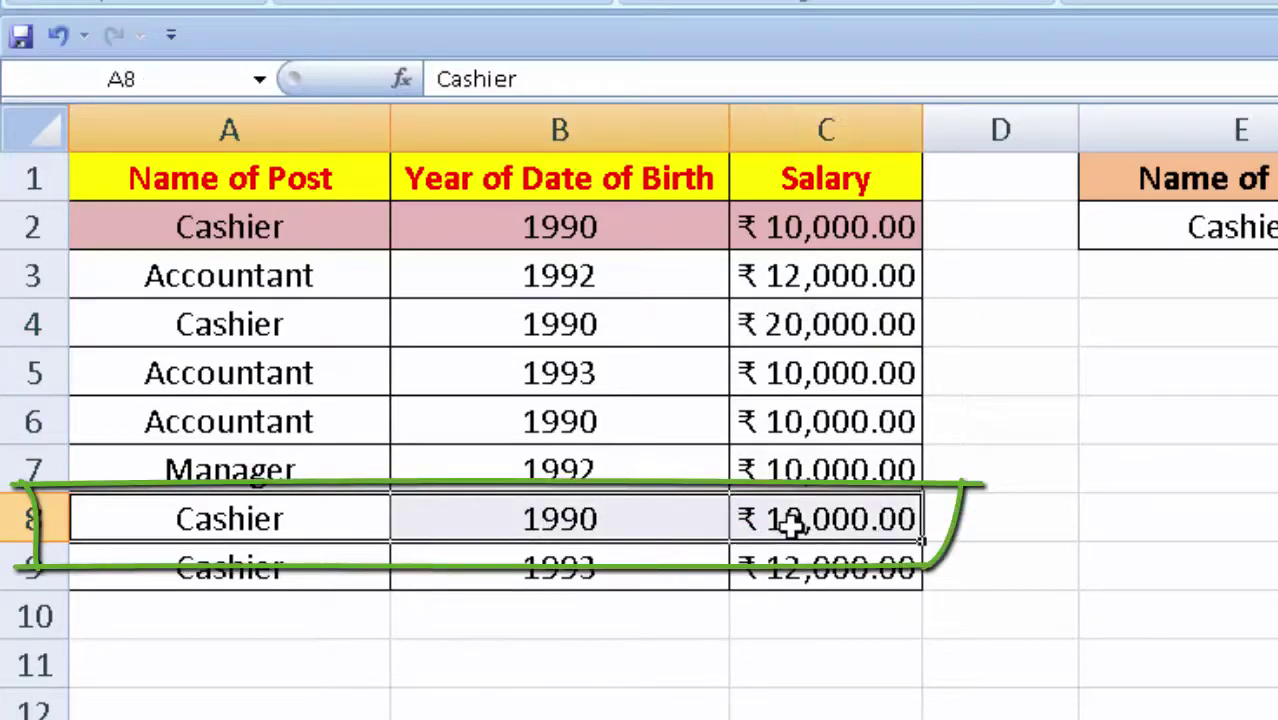
left_click(560, 3)
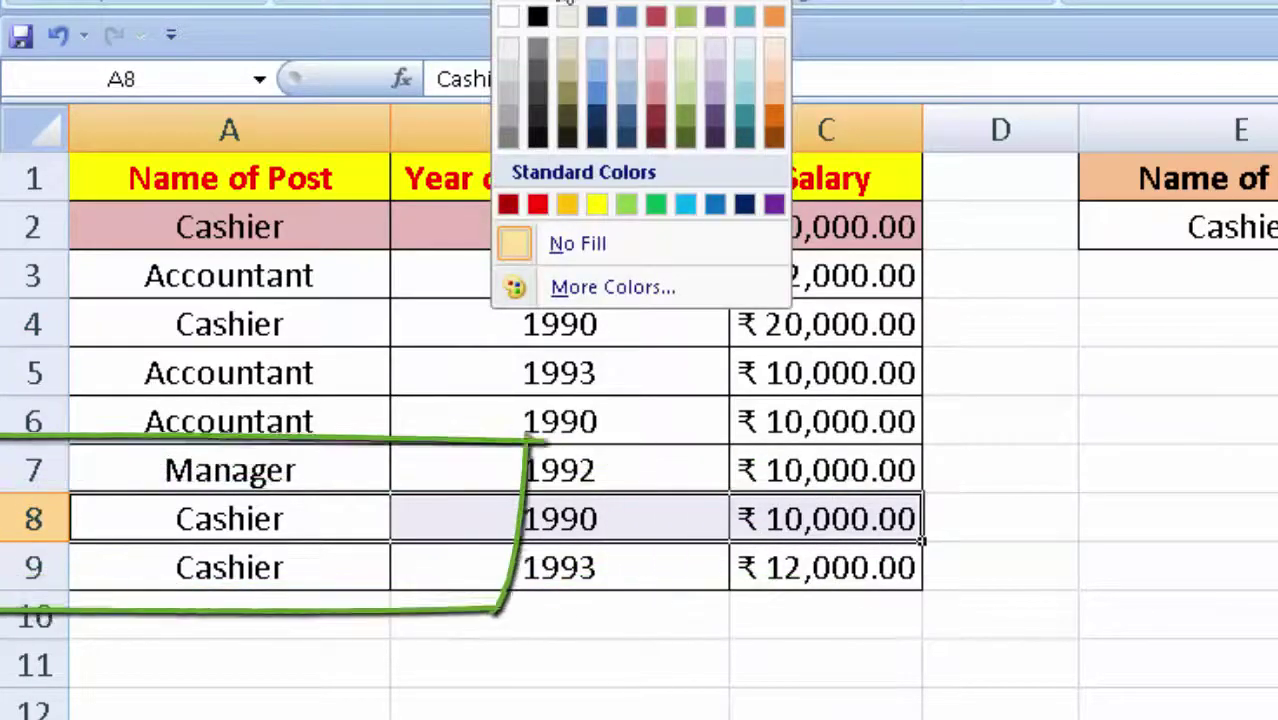
left_click(687, 75)
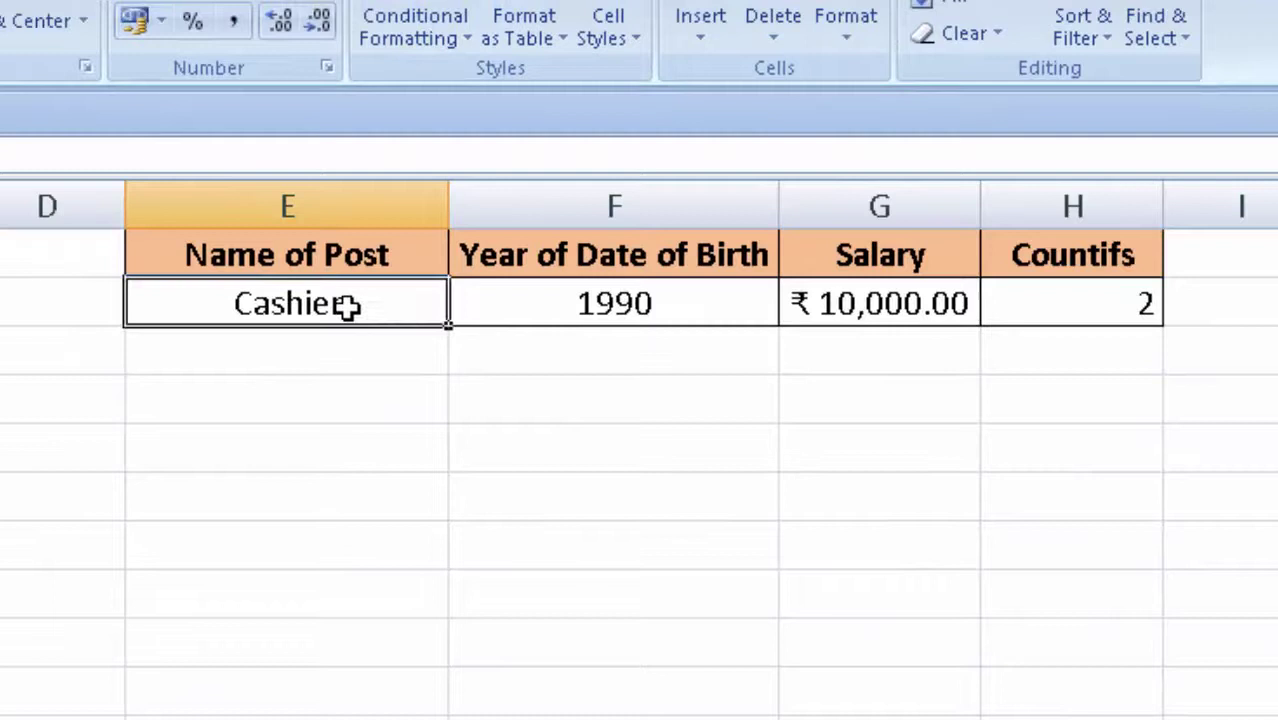
Step: Replace Cashier in E2 with Accountant
double_click(347, 313)
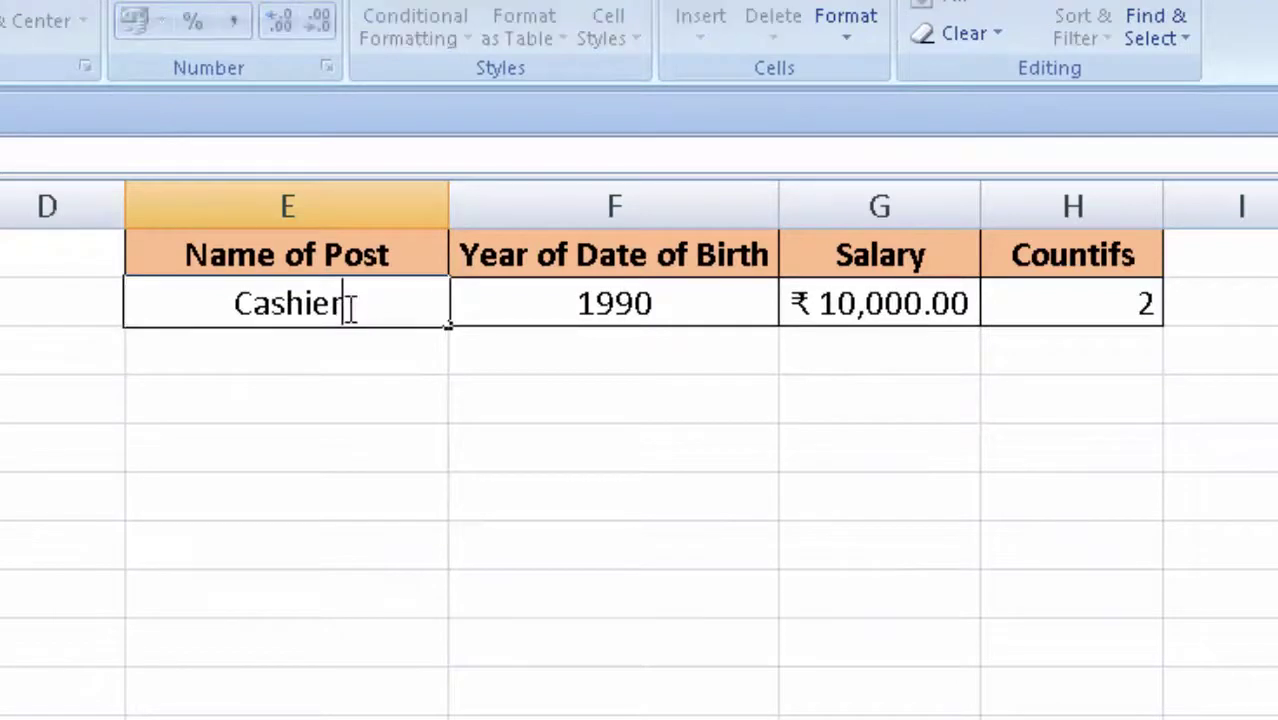
key("BackSpace")
key("BackSpace")
key("BackSpace")
key("BackSpace")
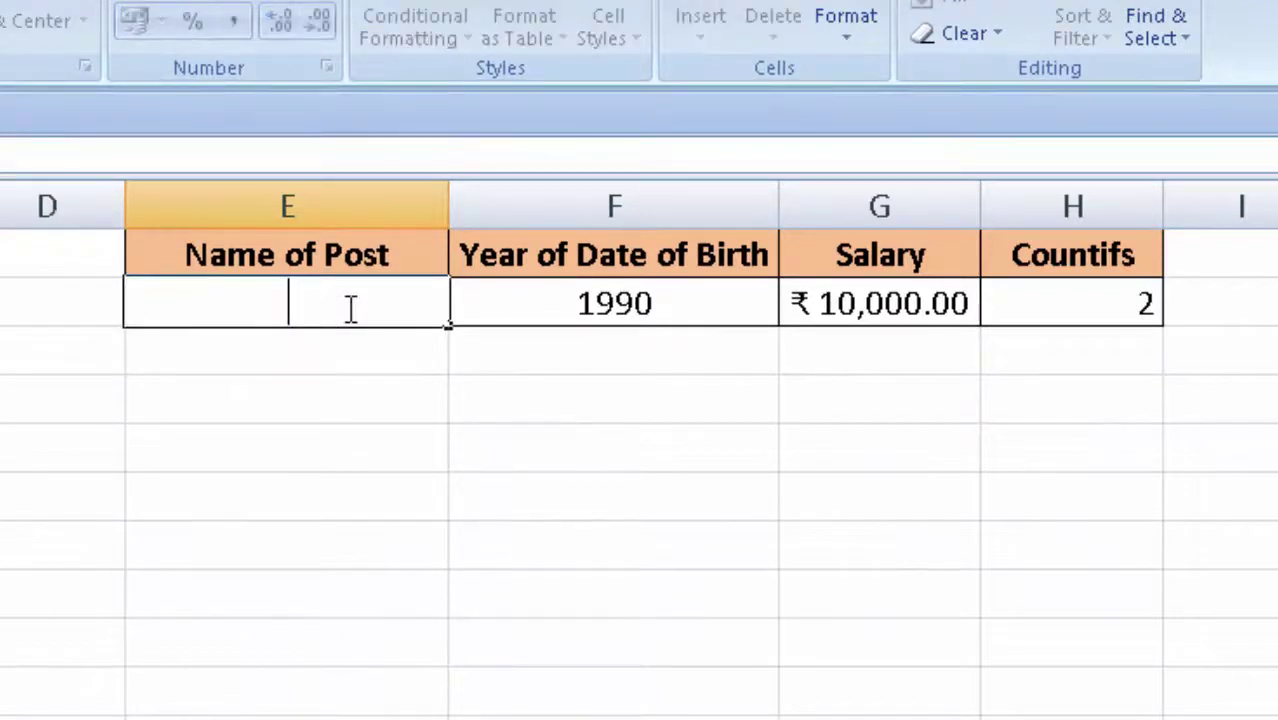
type("Acc")
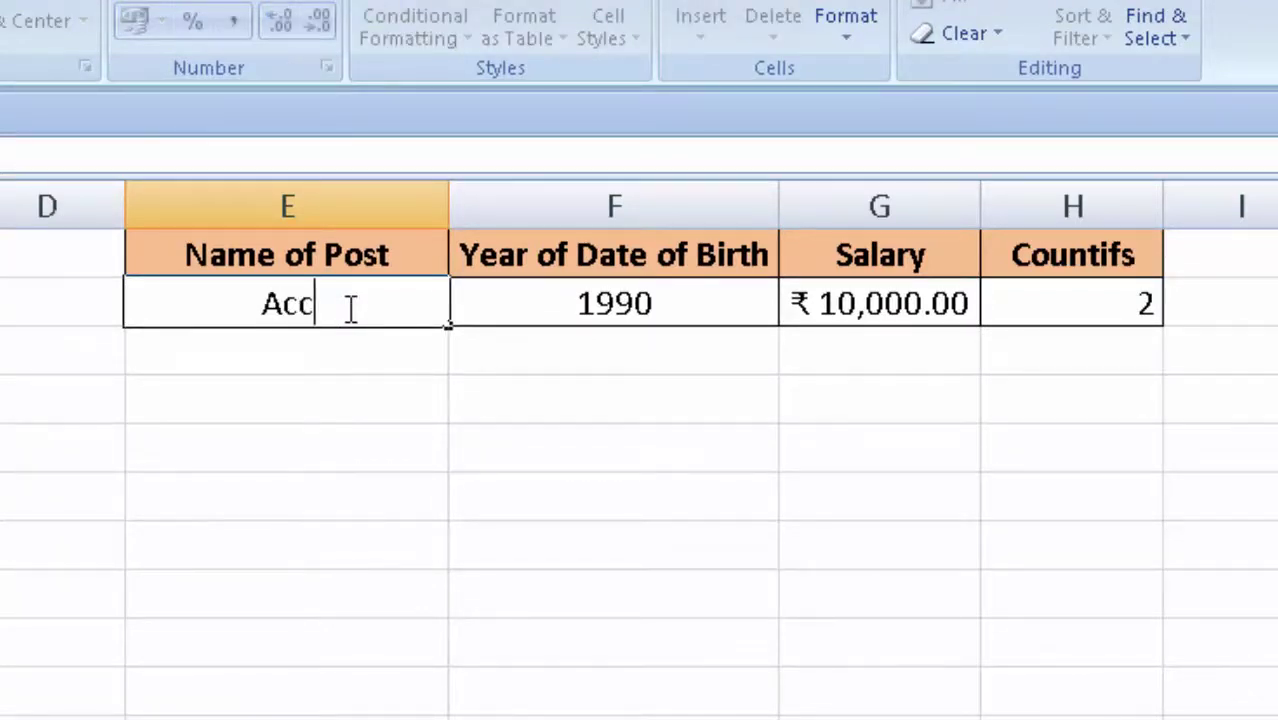
type("ount")
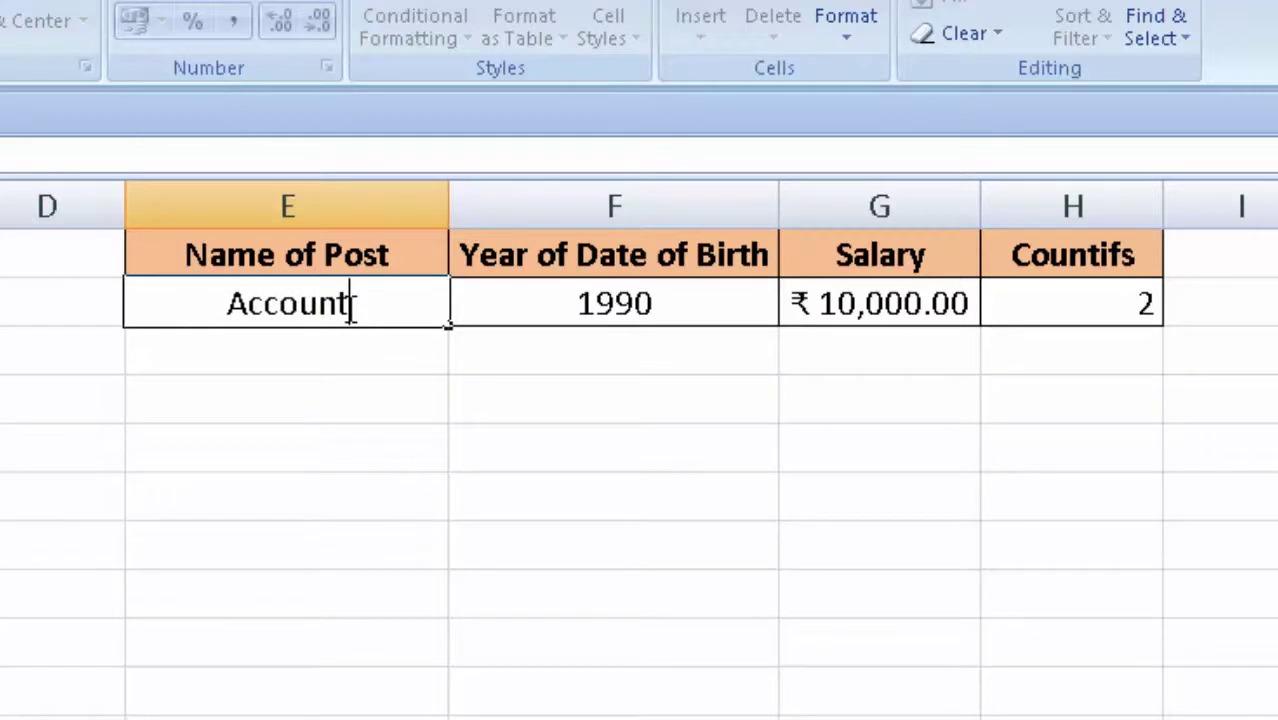
type("a")
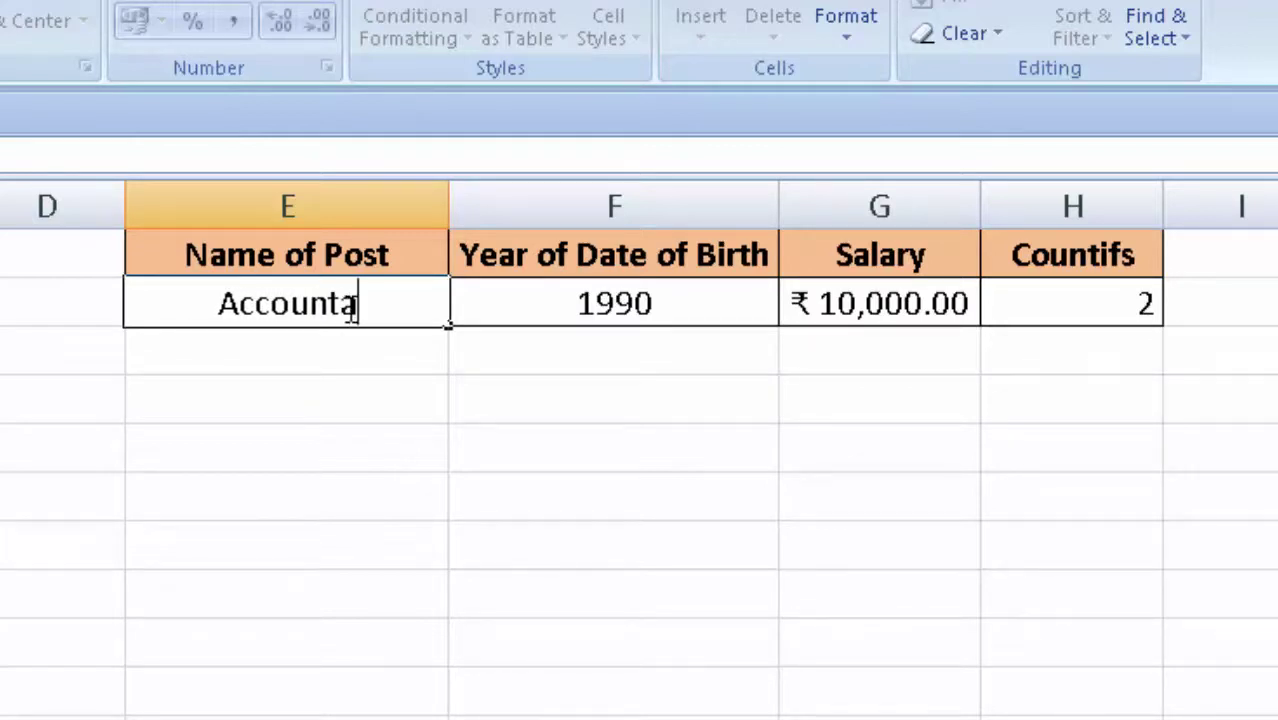
type("nt")
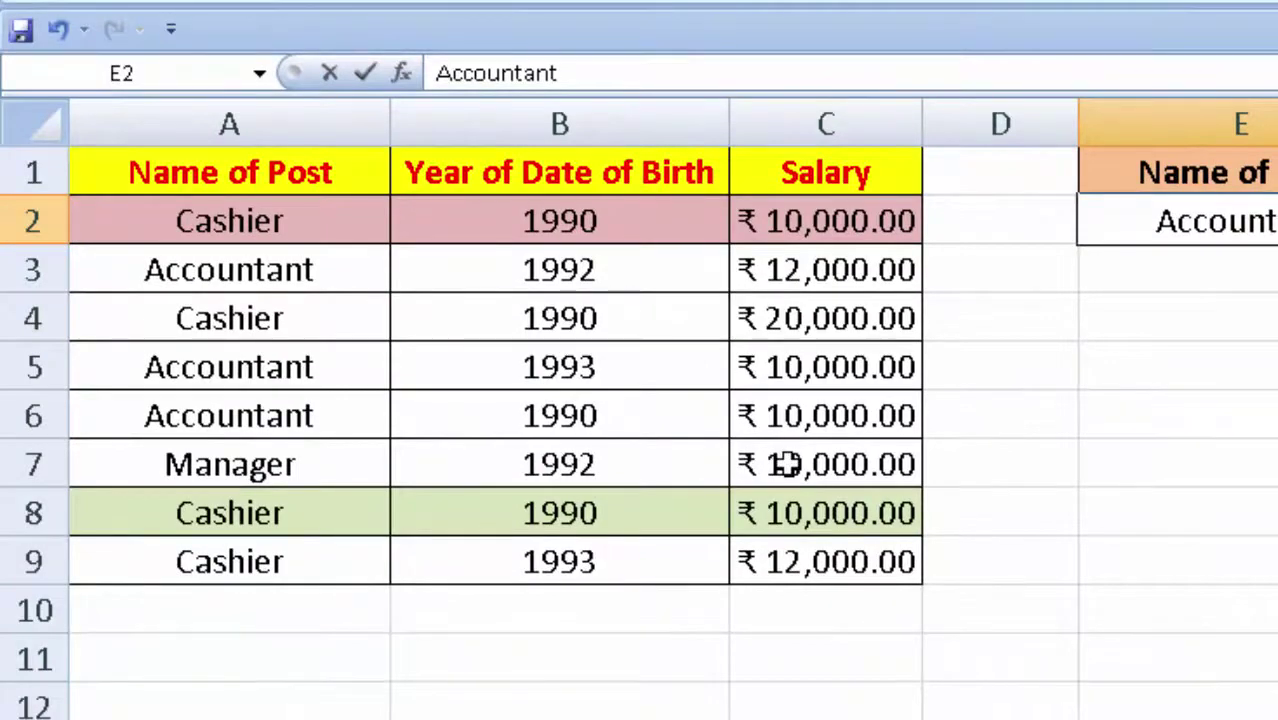
Step: Confirm Accountant in E2 and compare Accountant rows 3 and 5 against the criteria
key("Return")
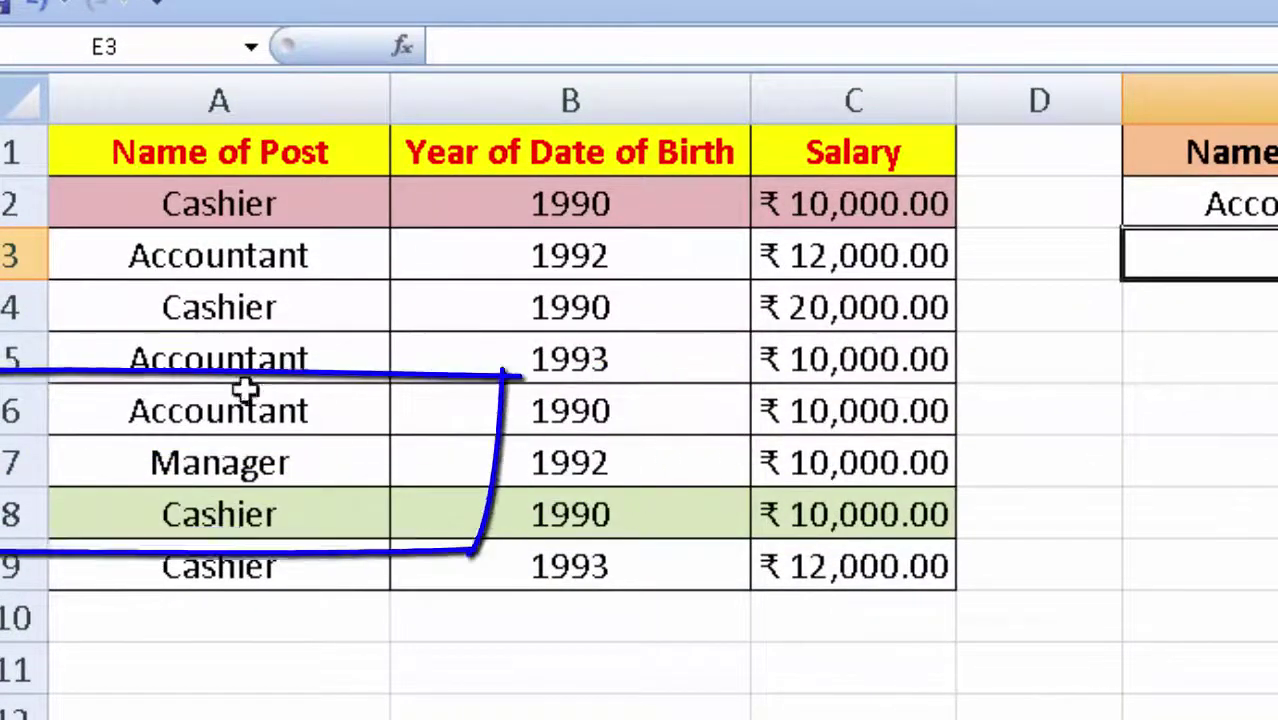
left_click_drag(183, 257, 789, 257)
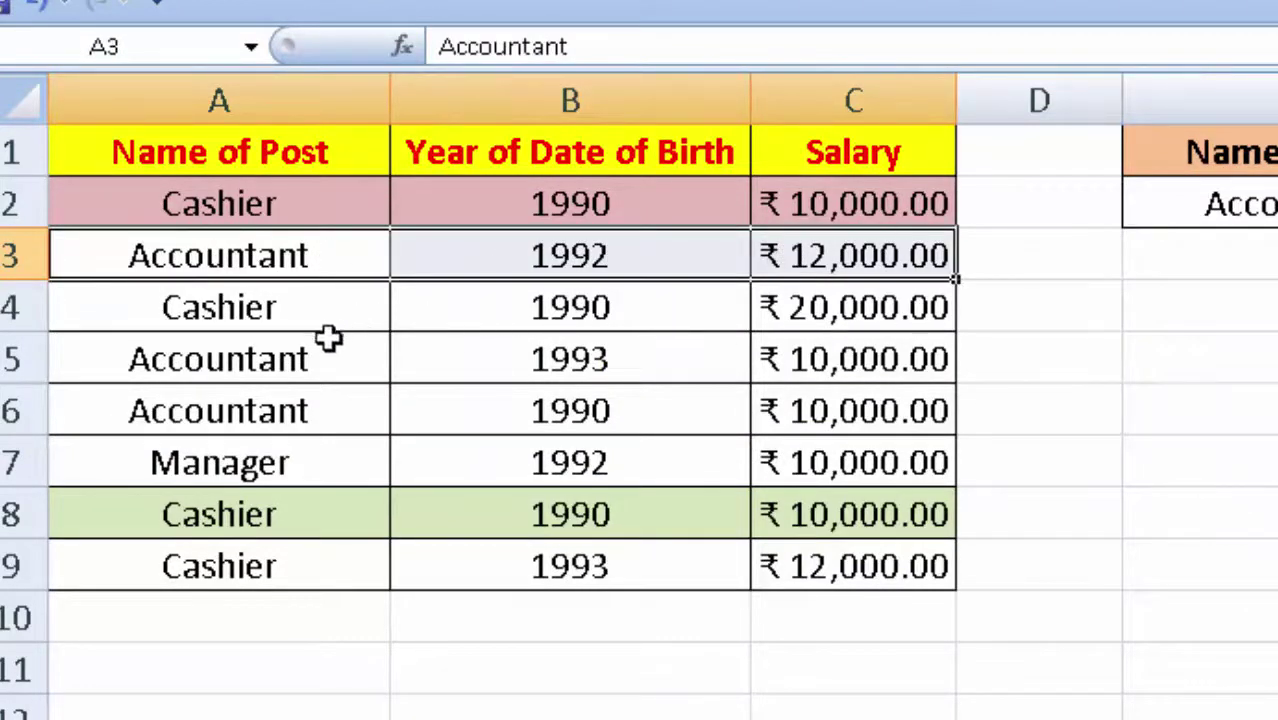
left_click_drag(310, 360, 651, 357)
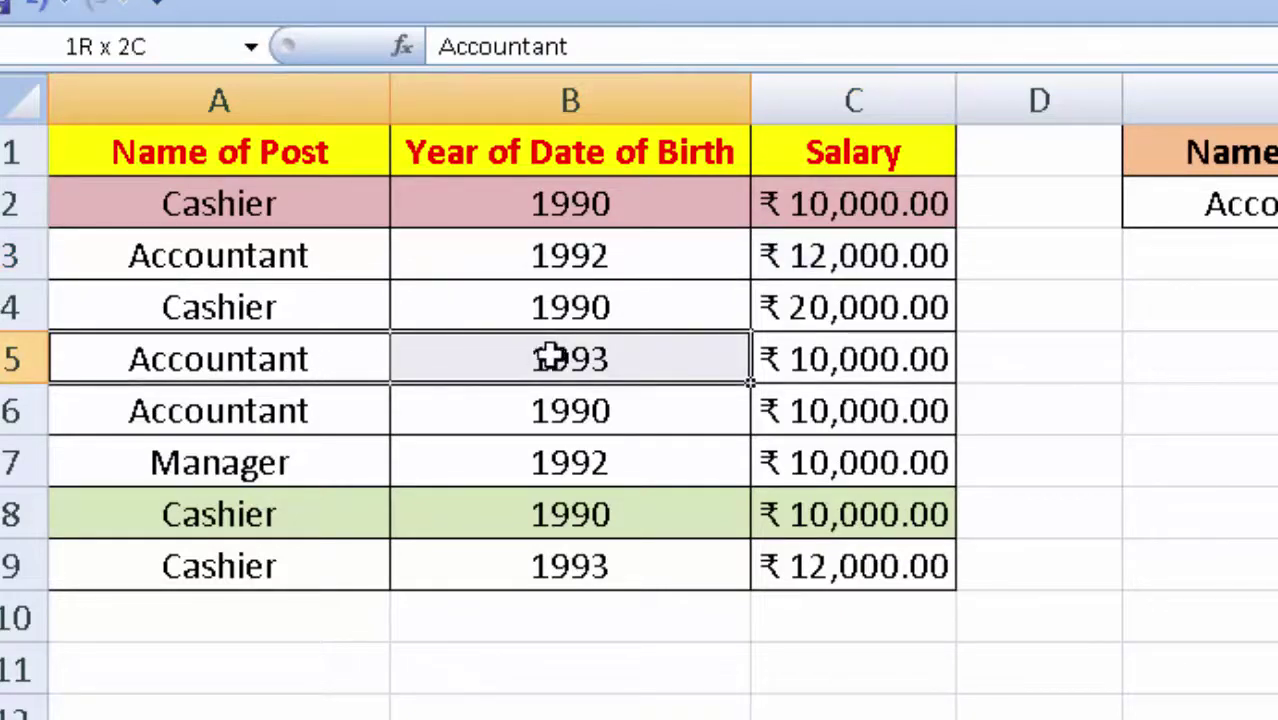
left_click_drag(651, 357, 790, 360)
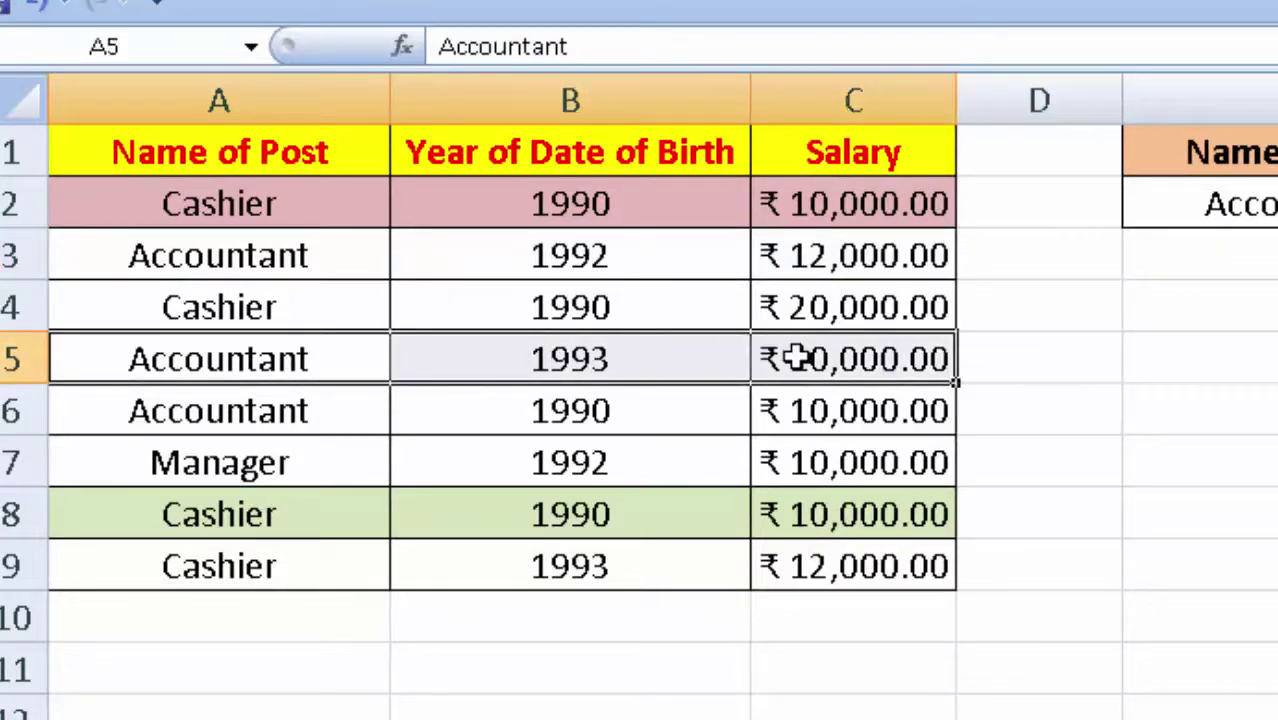
Step: Fill matching row A6:C6 black with bold white text
left_click(272, 428)
left_click_drag(272, 428, 836, 428)
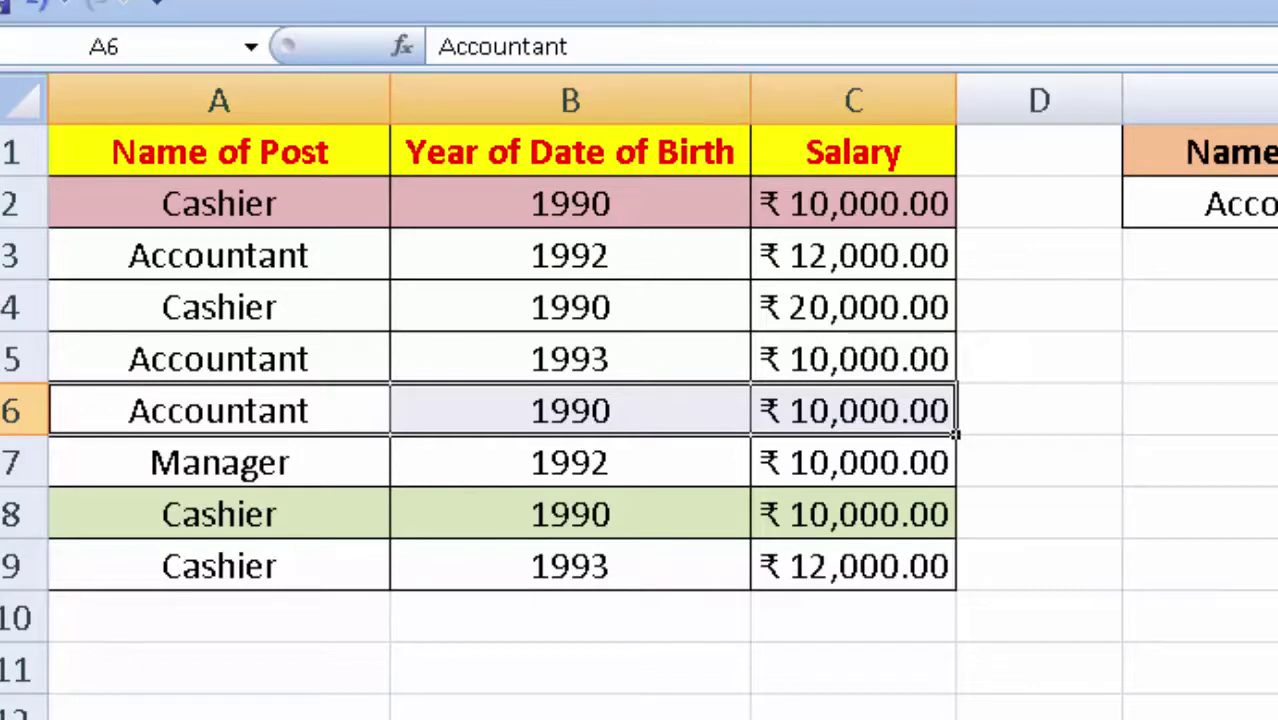
left_click(560, 5)
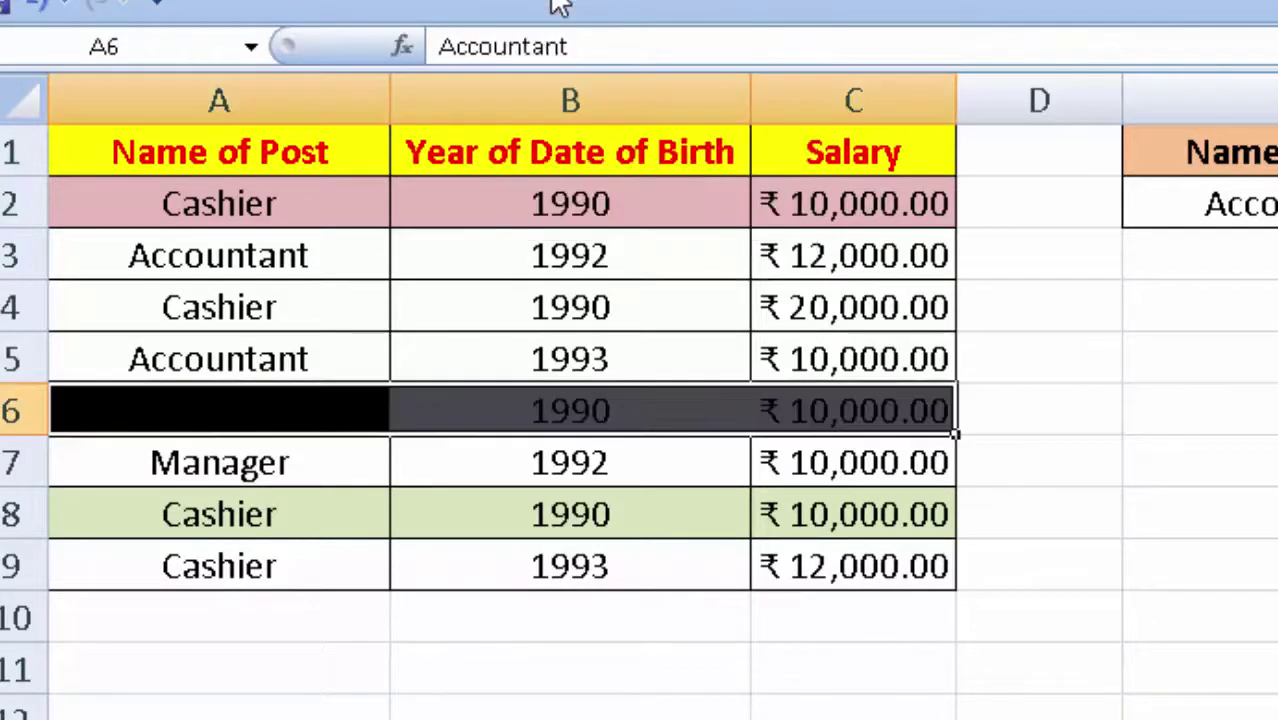
key("ctrl+b")
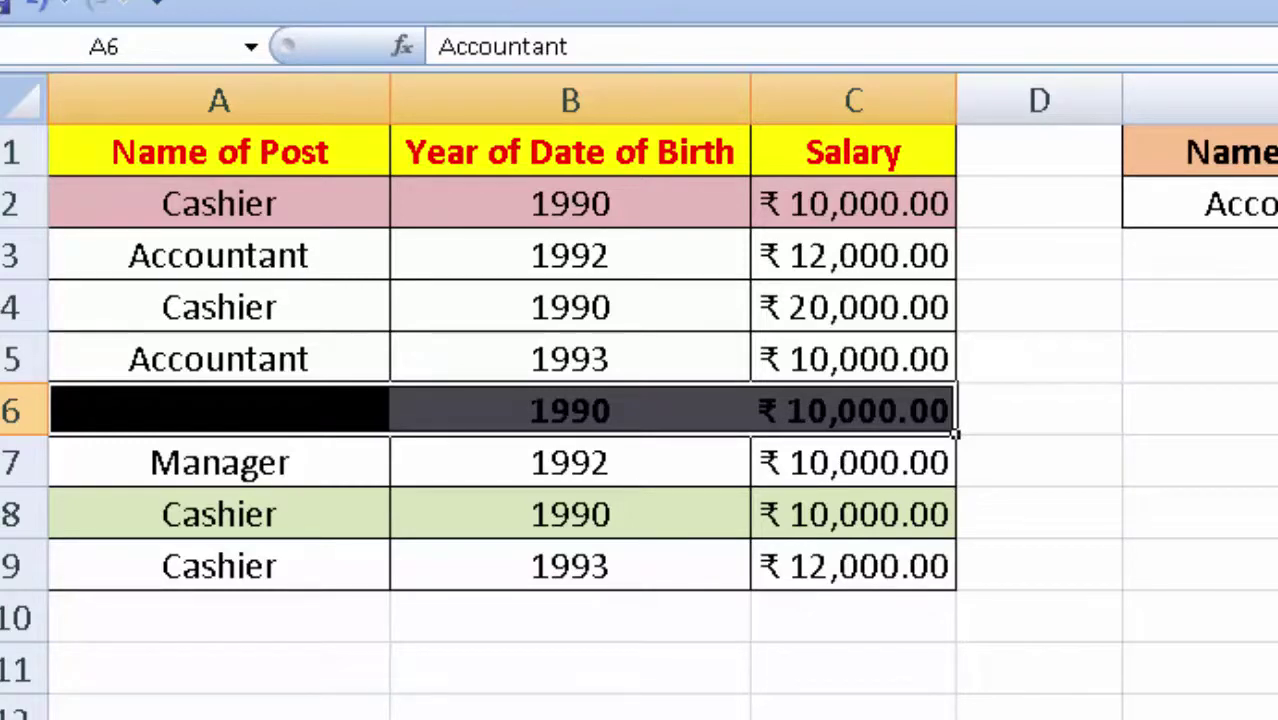
left_click(585, 3)
left_click(581, 25)
left_click(952, 683)
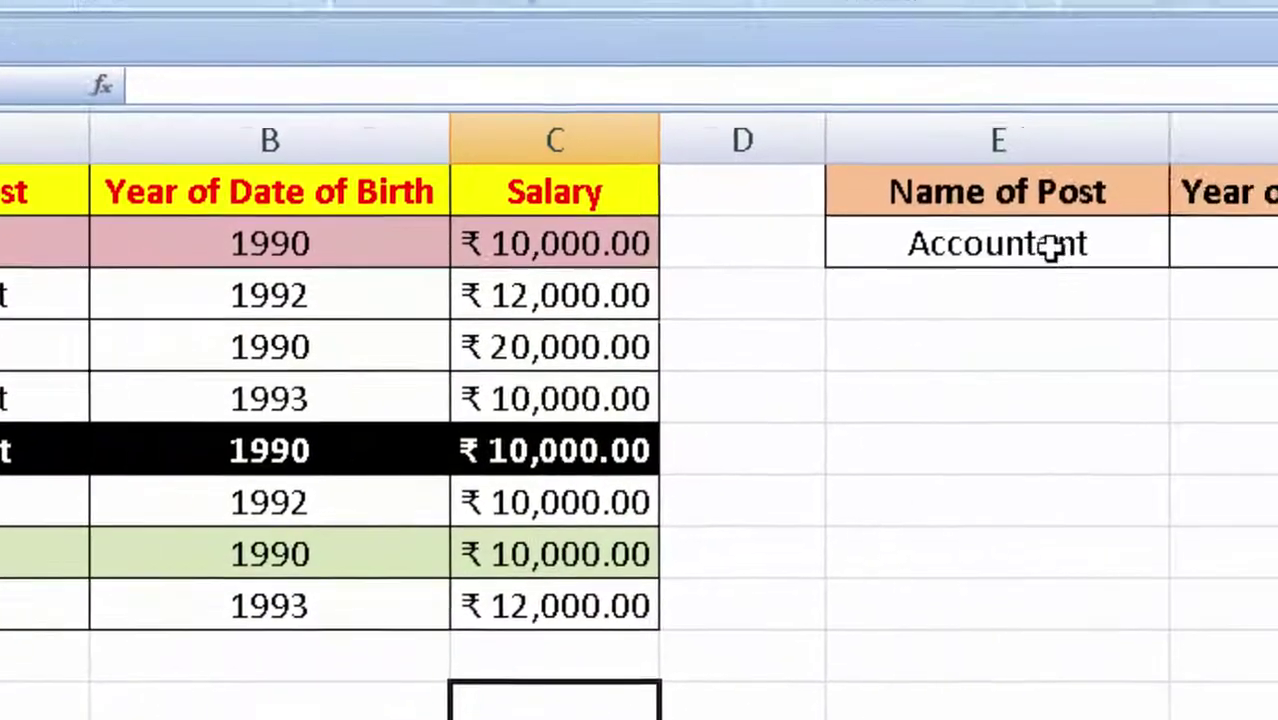
Step: Change the criteria to Manager in E2 and 1992 in F2, giving a count of 1
left_click(1050, 248)
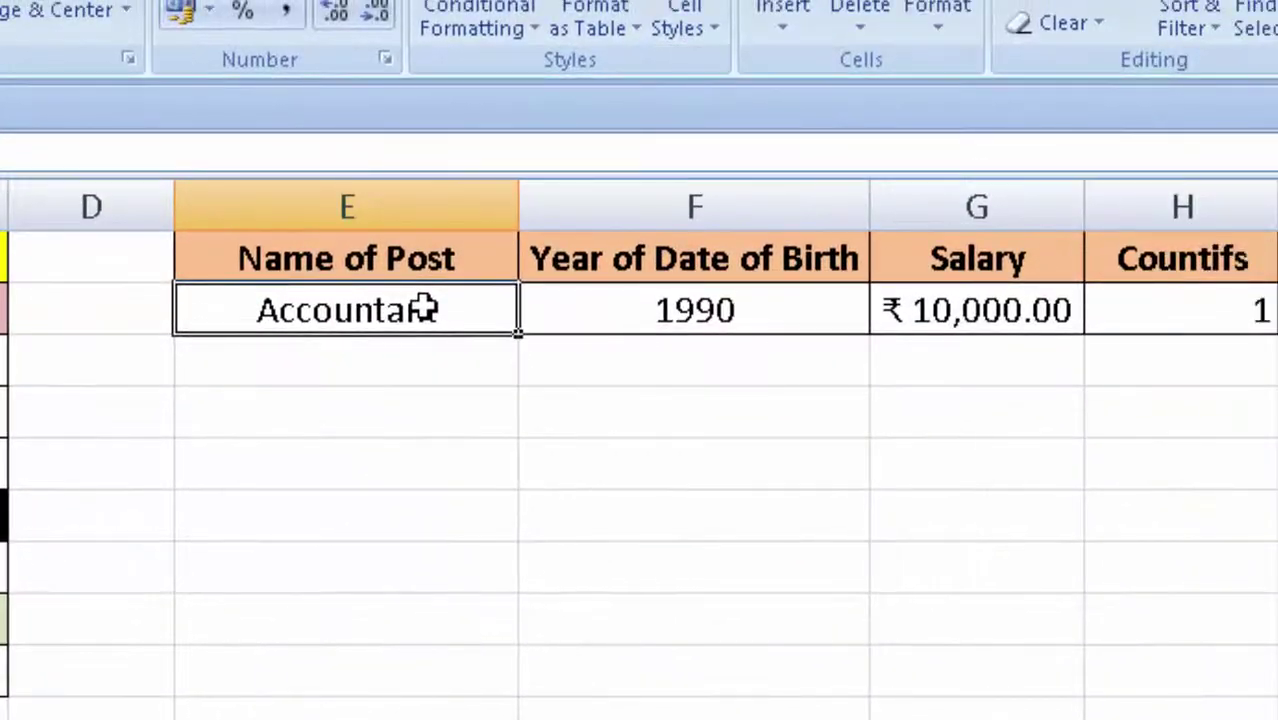
key("Delete")
type("Man")
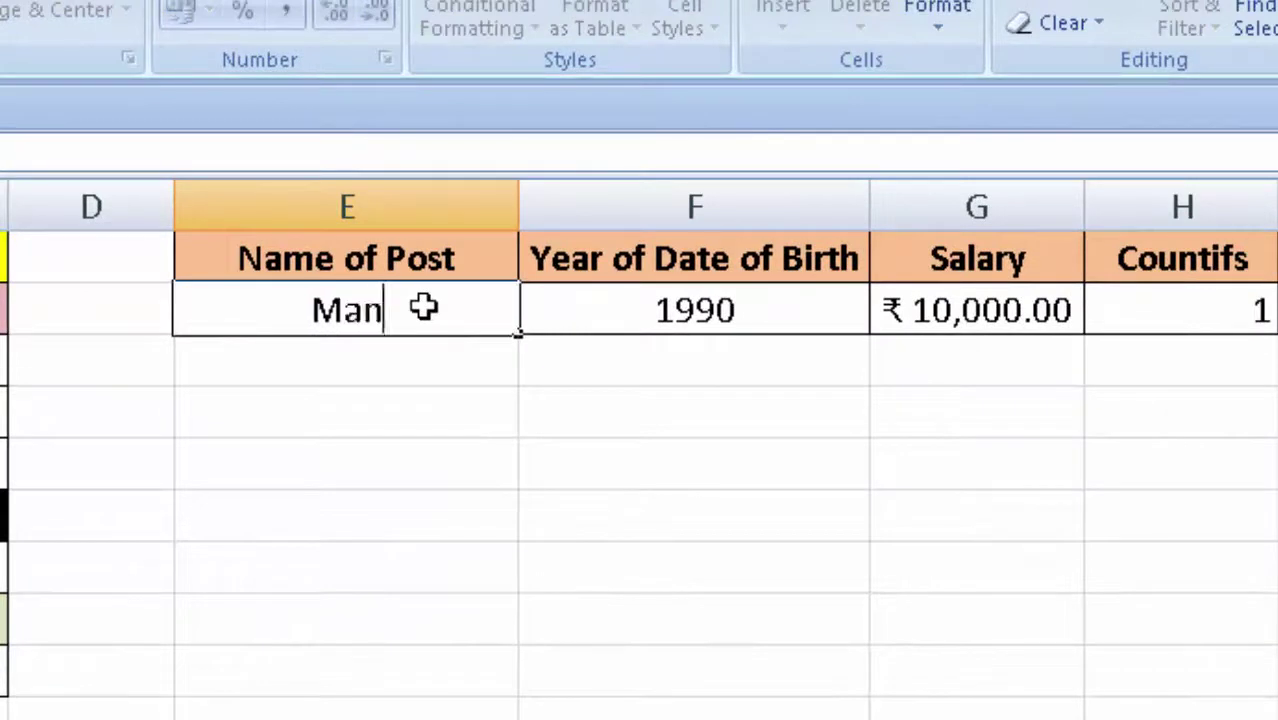
type("ager")
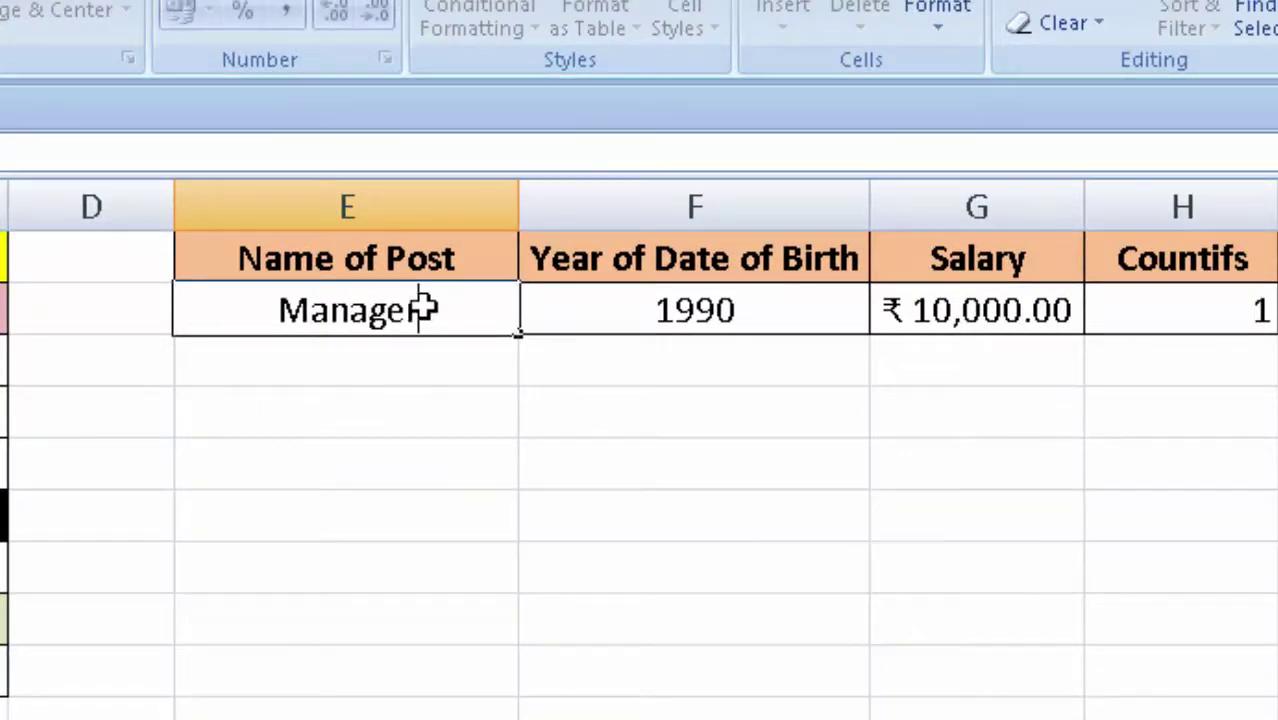
left_click(594, 413)
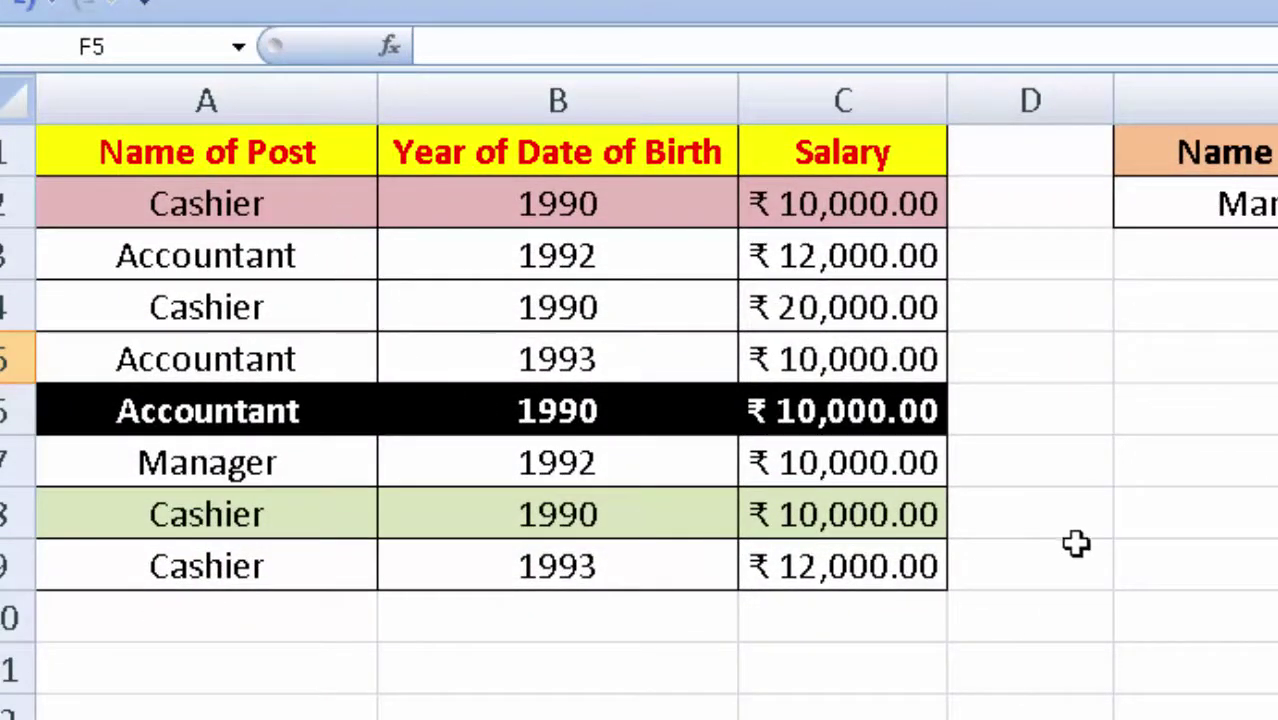
key("Up")
key("Up")
key("Up")
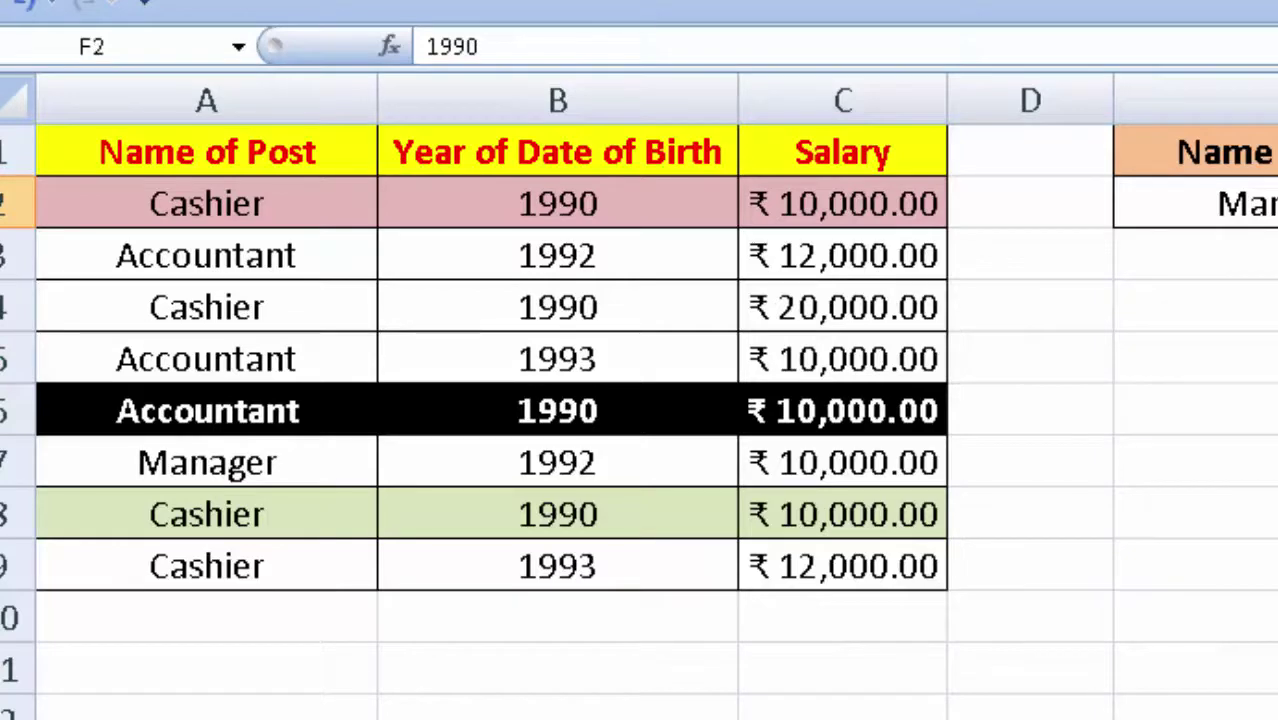
type("19")
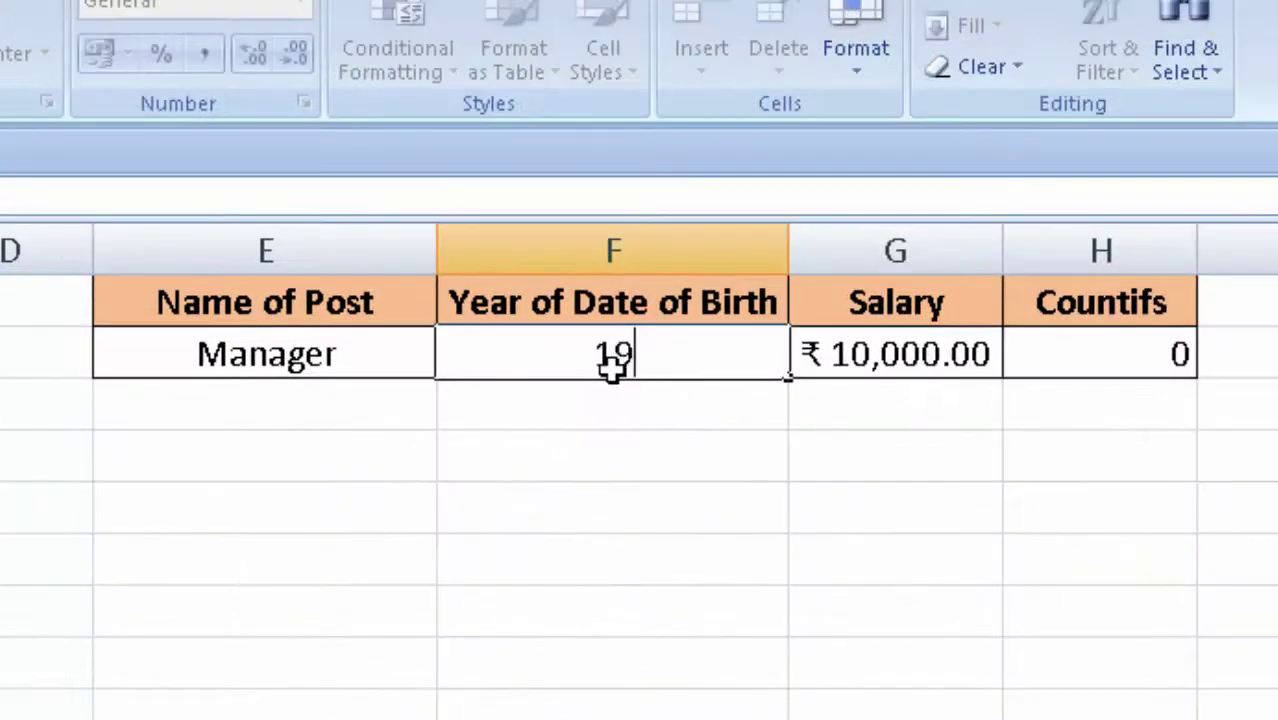
type("92")
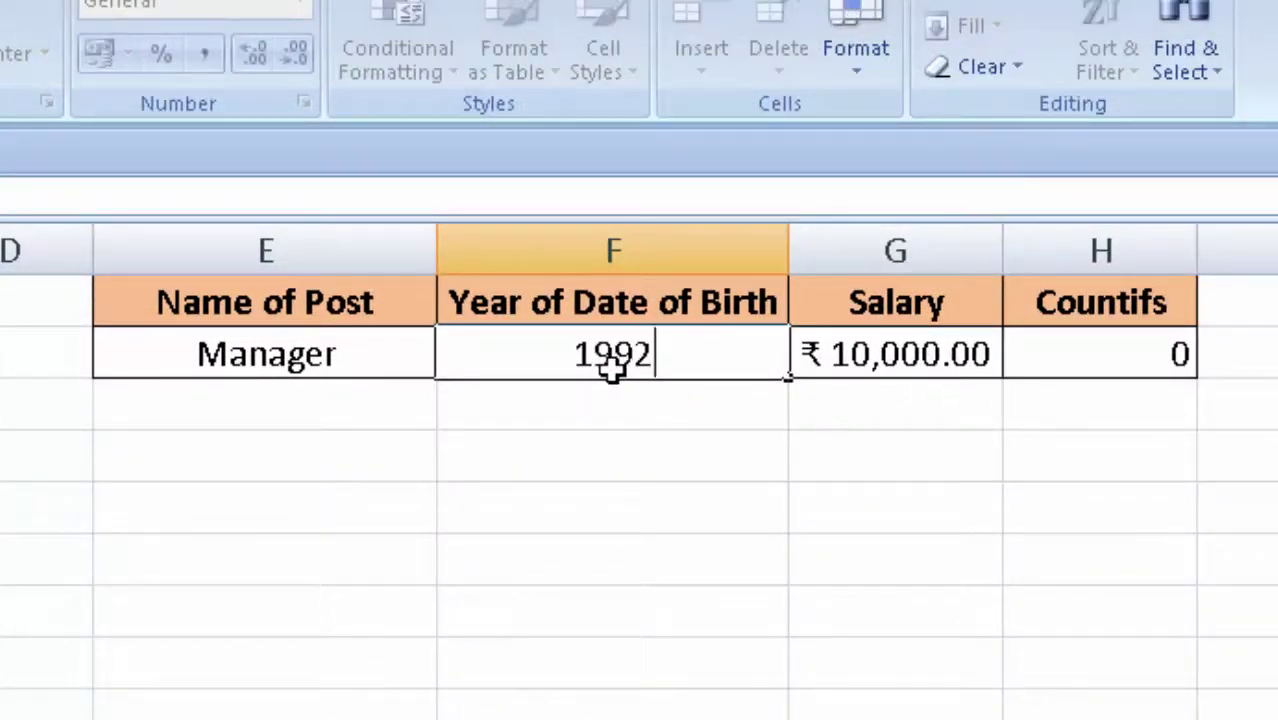
key("Return")
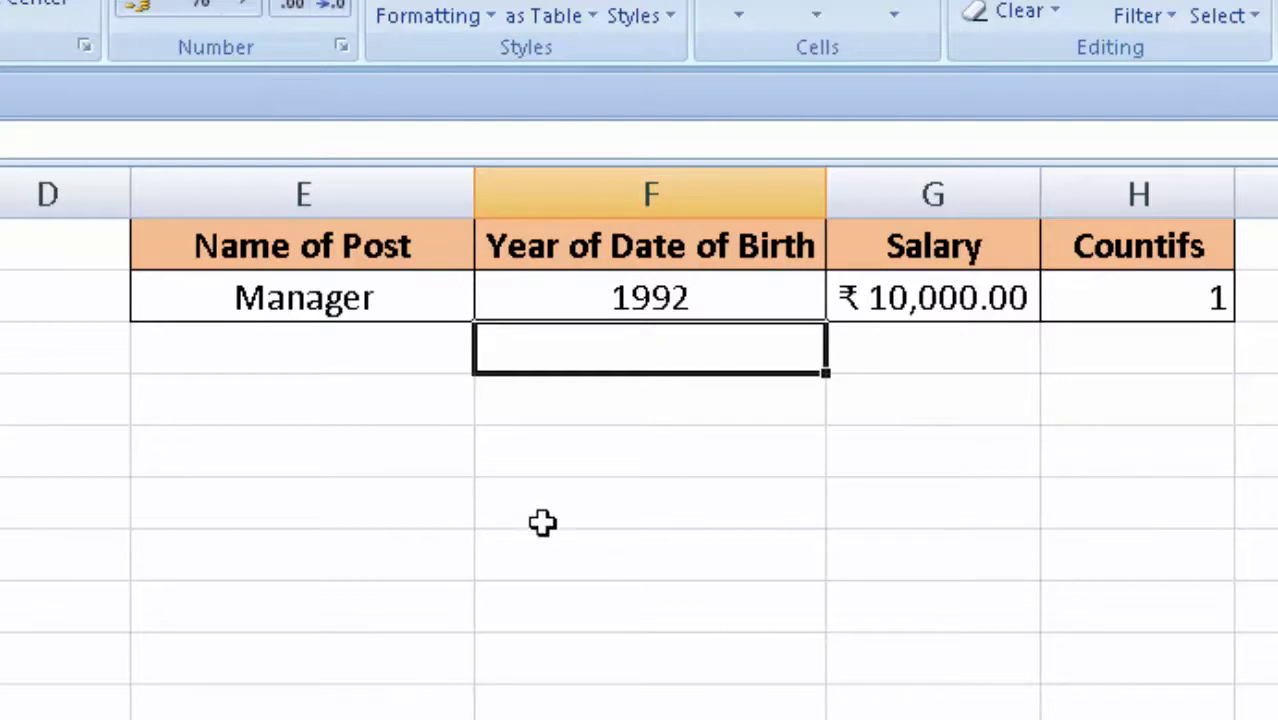
Step: Set F2 back to 1990, giving a count of 0, then clear H2's result
left_click(680, 292)
key("BackSpace")
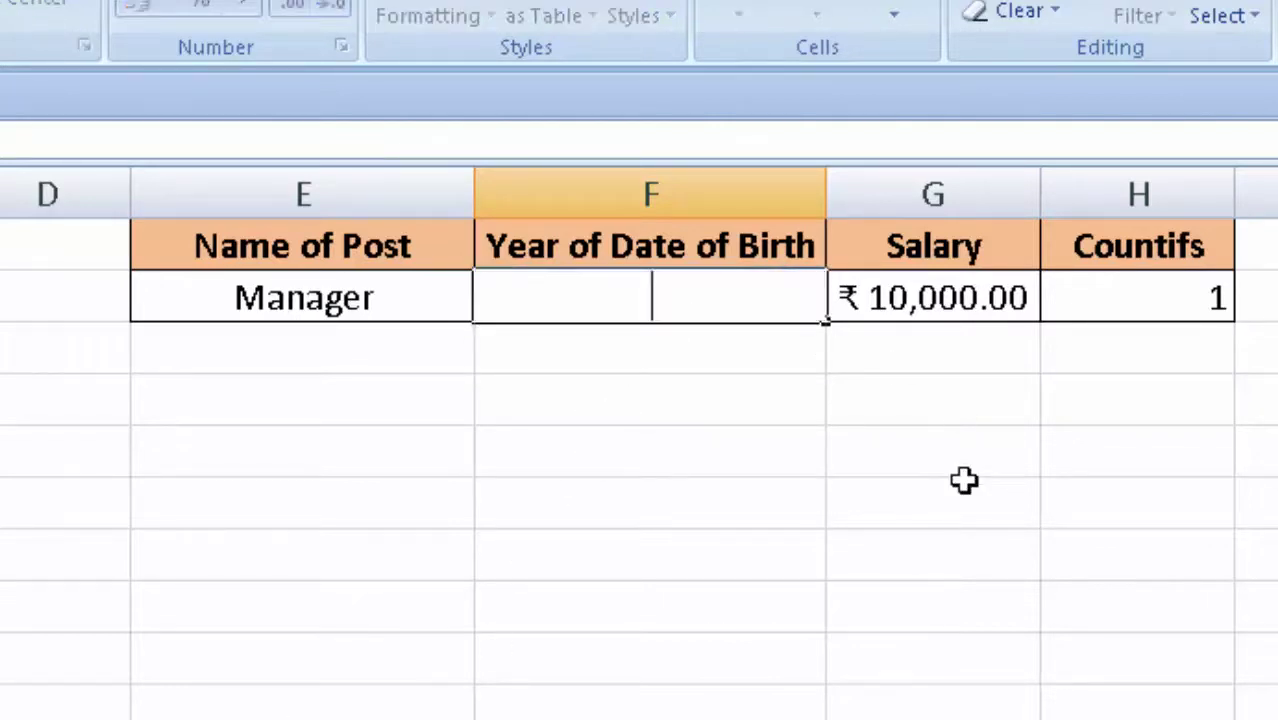
type("1990")
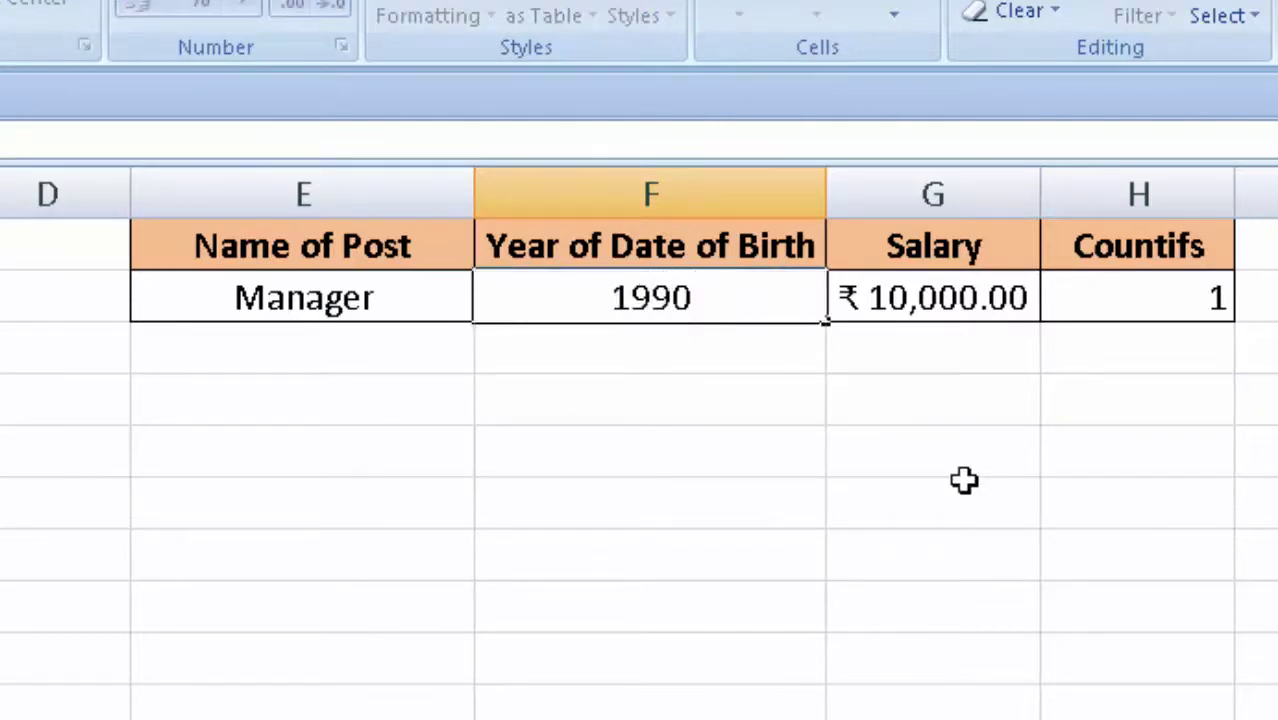
key("Return")
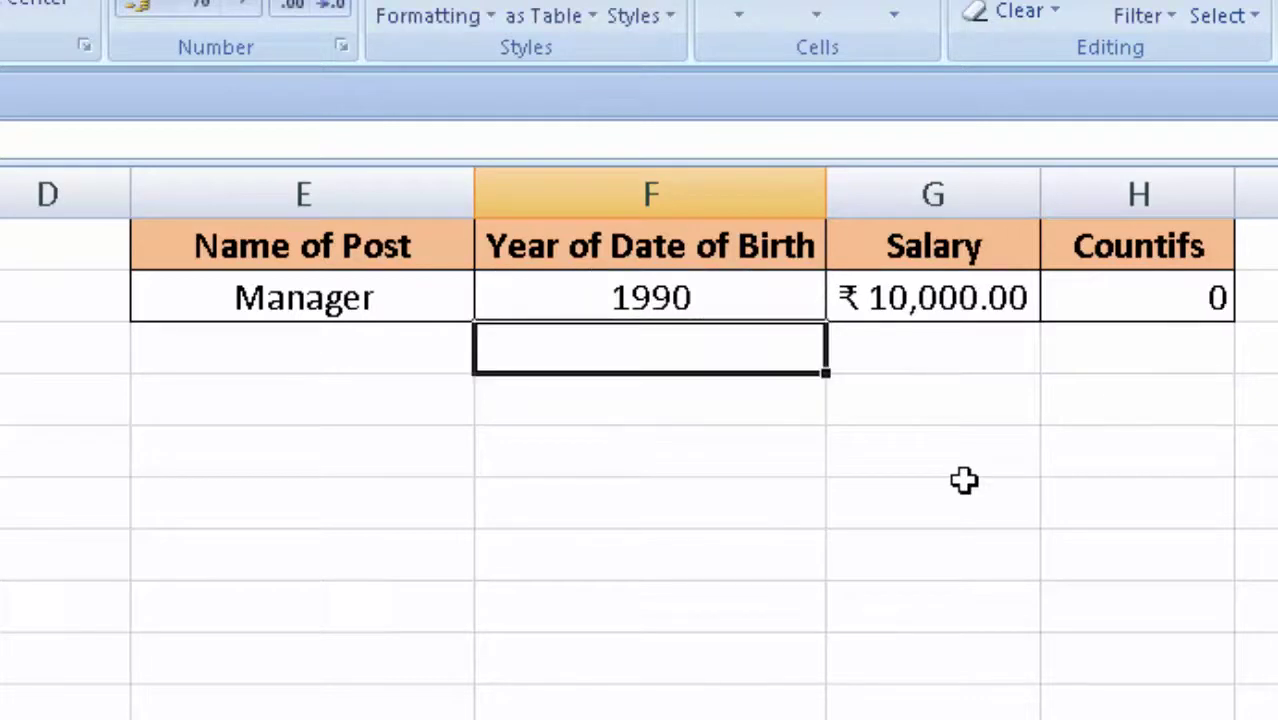
left_click(1186, 297)
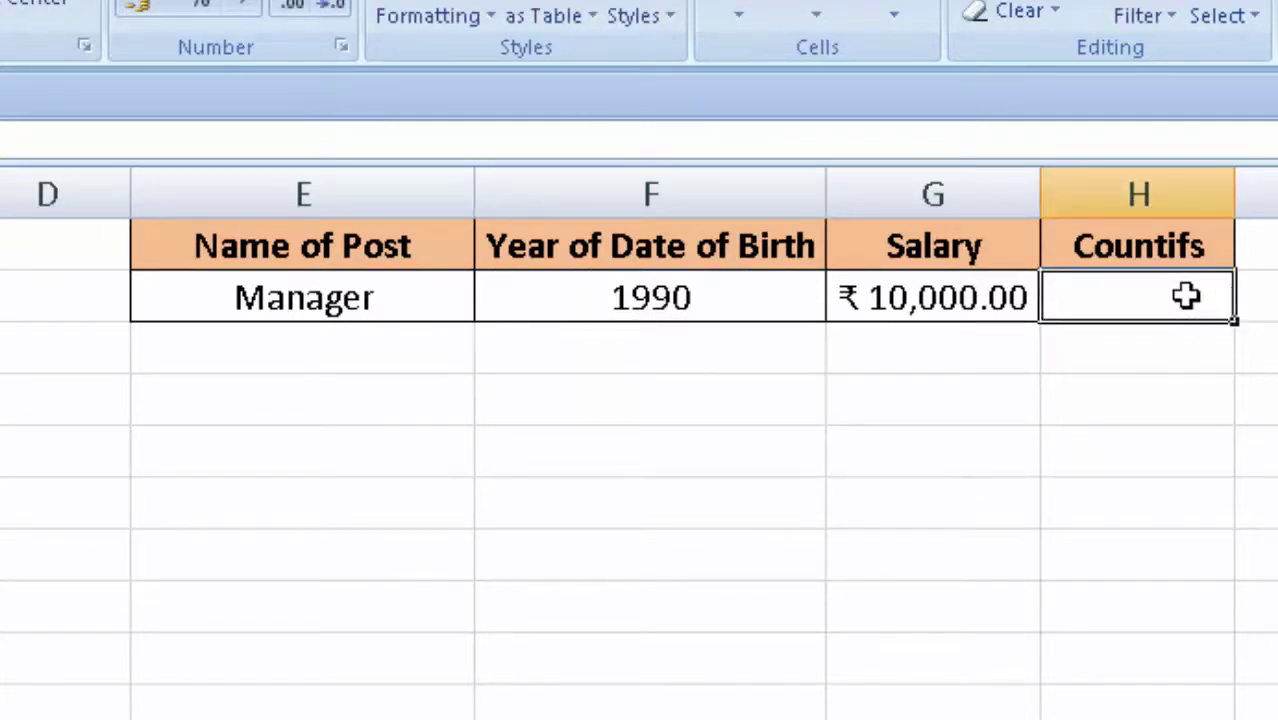
left_click(895, 680)
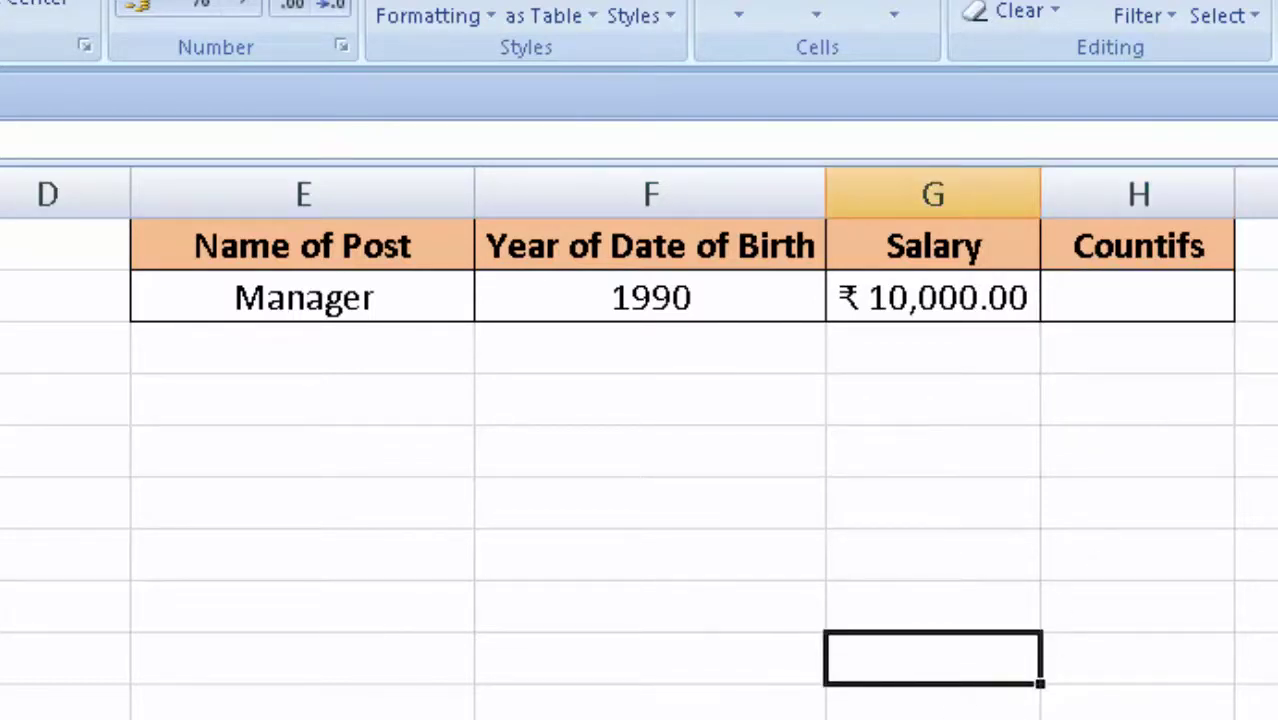